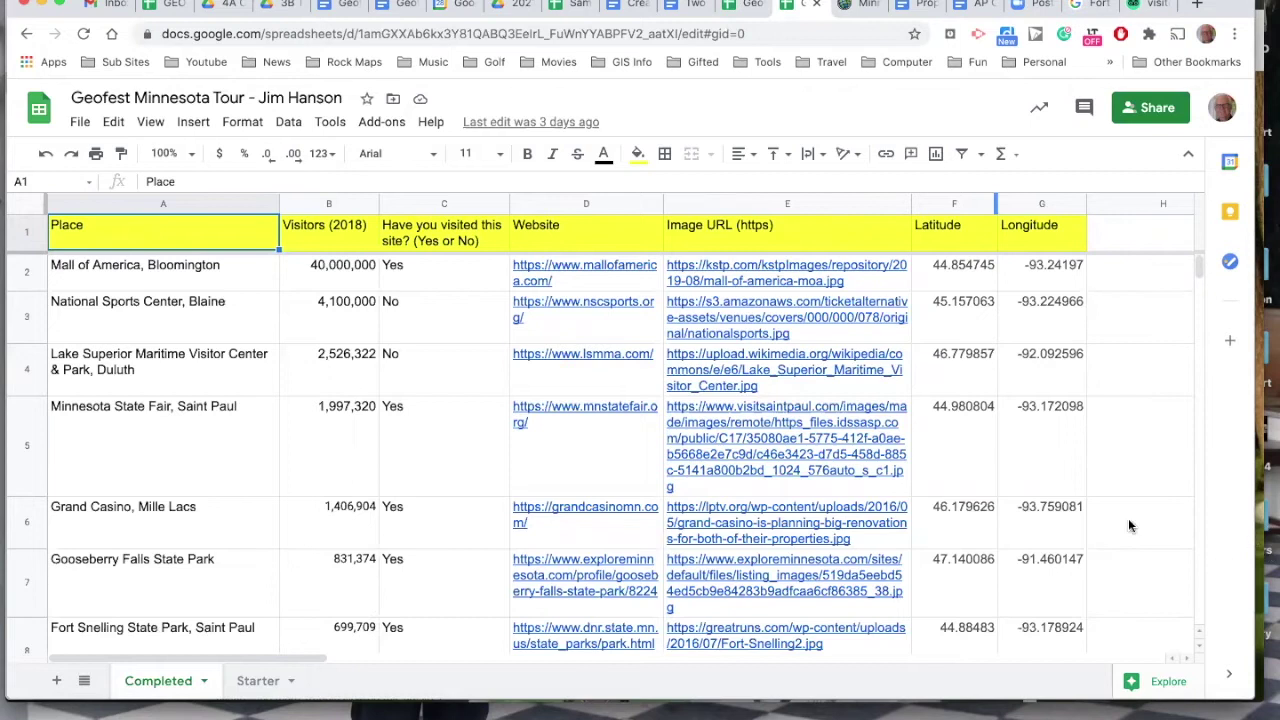
# Step: Scroll through the Completed sheet to review the tourist site data
pyautogui.scroll(-5, 1097, 500)
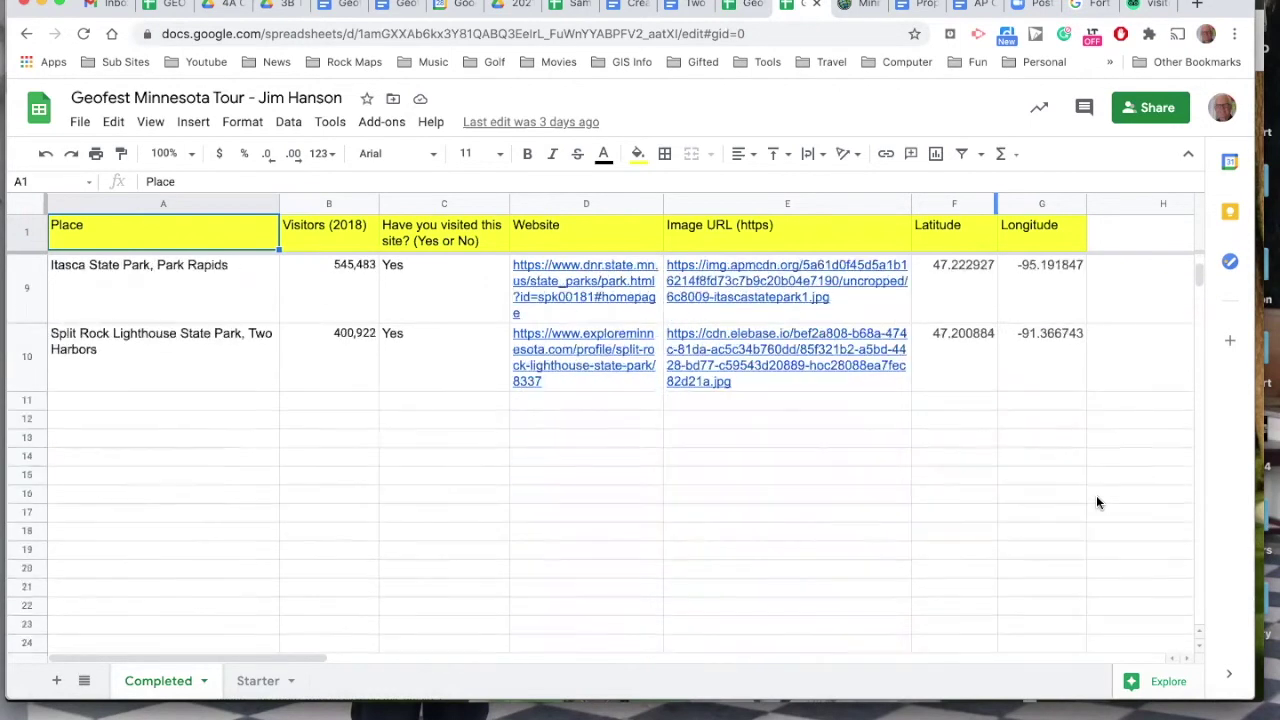
pyautogui.scroll(1, 1097, 502)
pyautogui.scroll(1, 1097, 502)
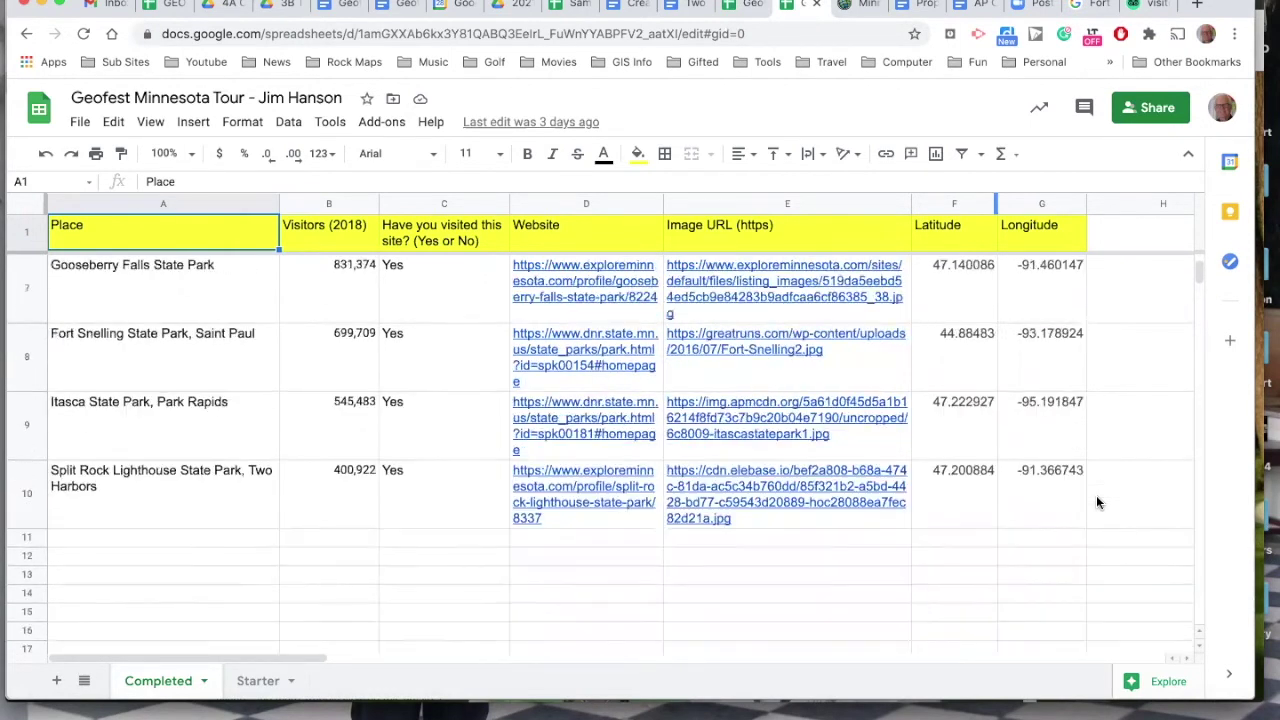
pyautogui.scroll(1, 1097, 502)
pyautogui.scroll(2, 1097, 502)
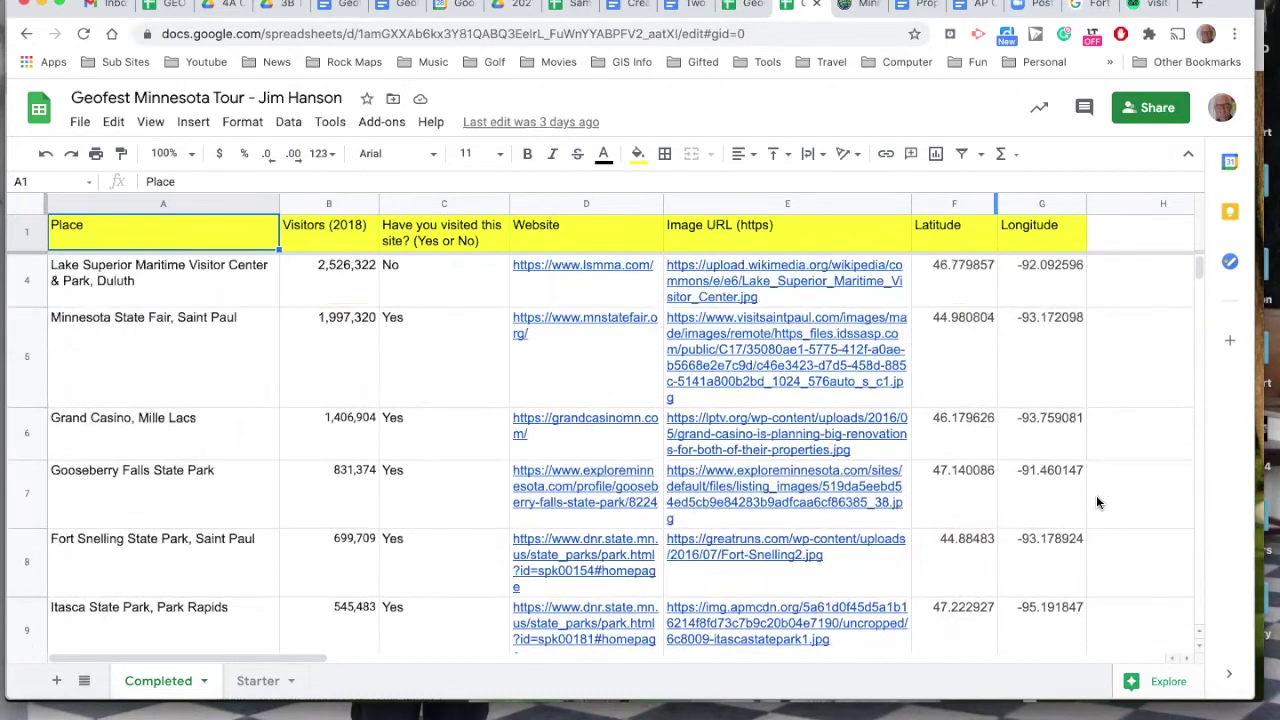
pyautogui.scroll(2, 1108, 564)
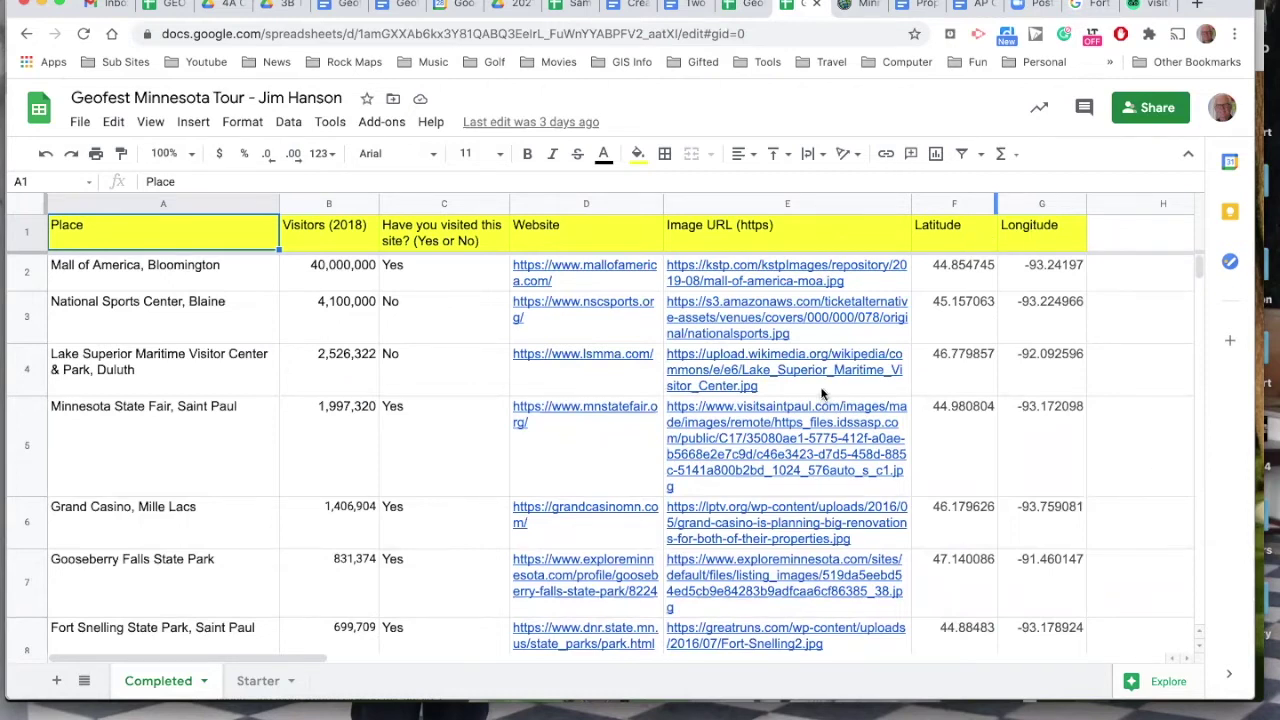
pyautogui.scroll(-1, 830, 513)
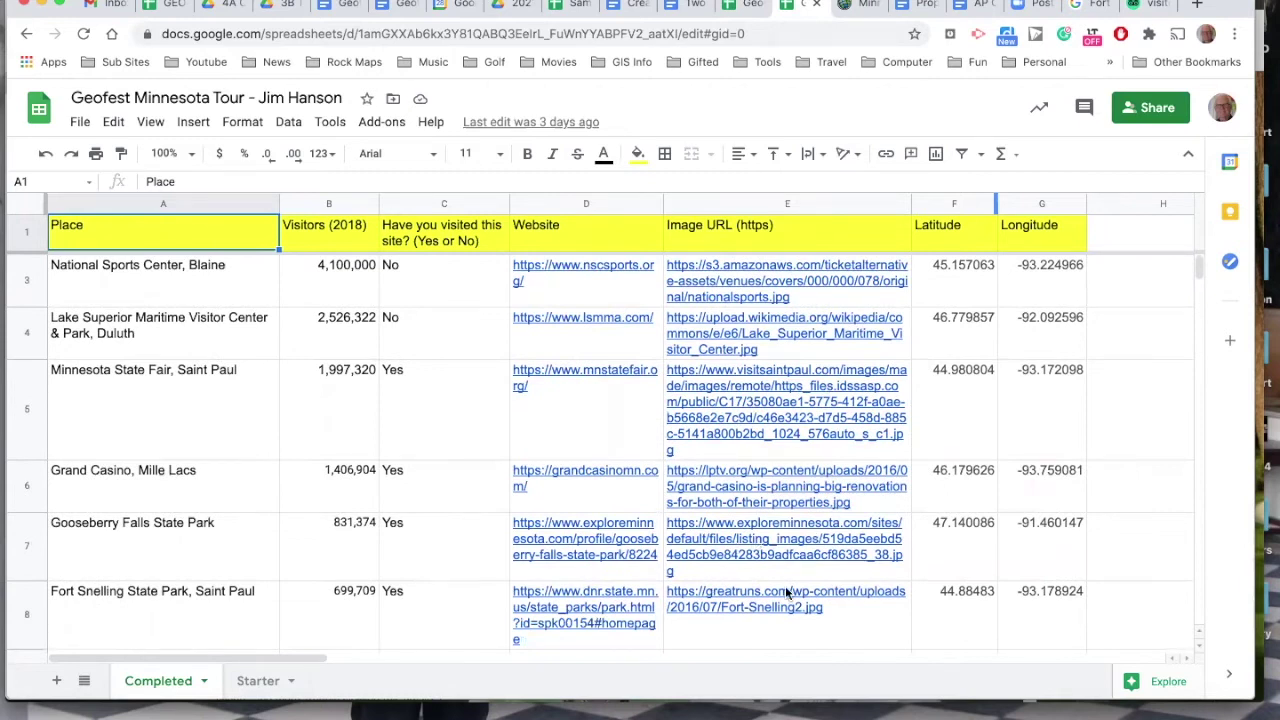
pyautogui.scroll(-2, 785, 590)
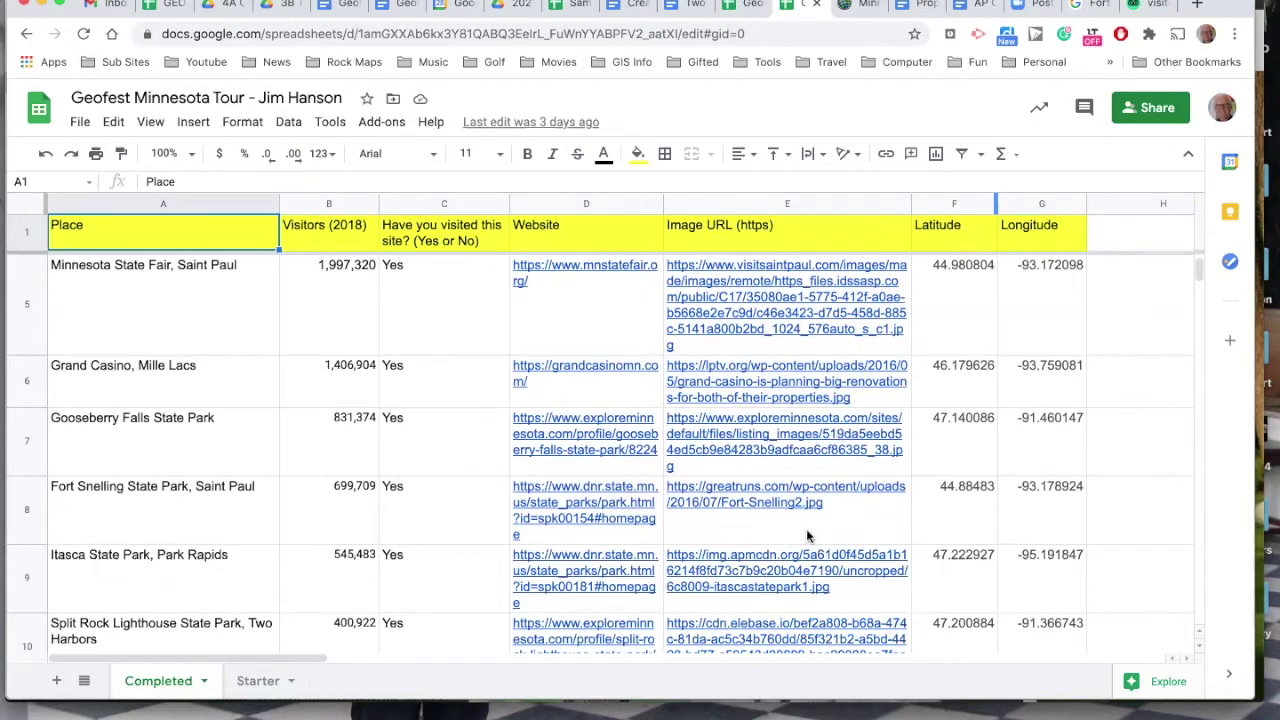
pyautogui.scroll(-2, 808, 537)
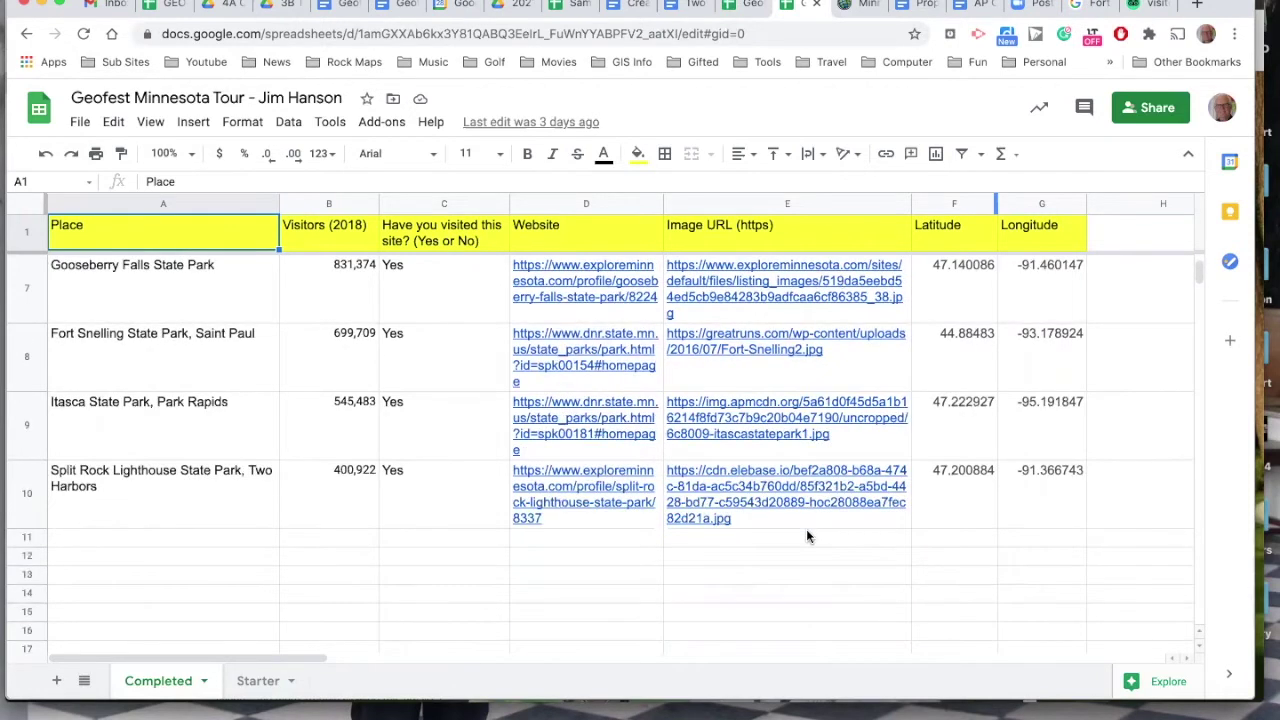
pyautogui.scroll(5, 808, 537)
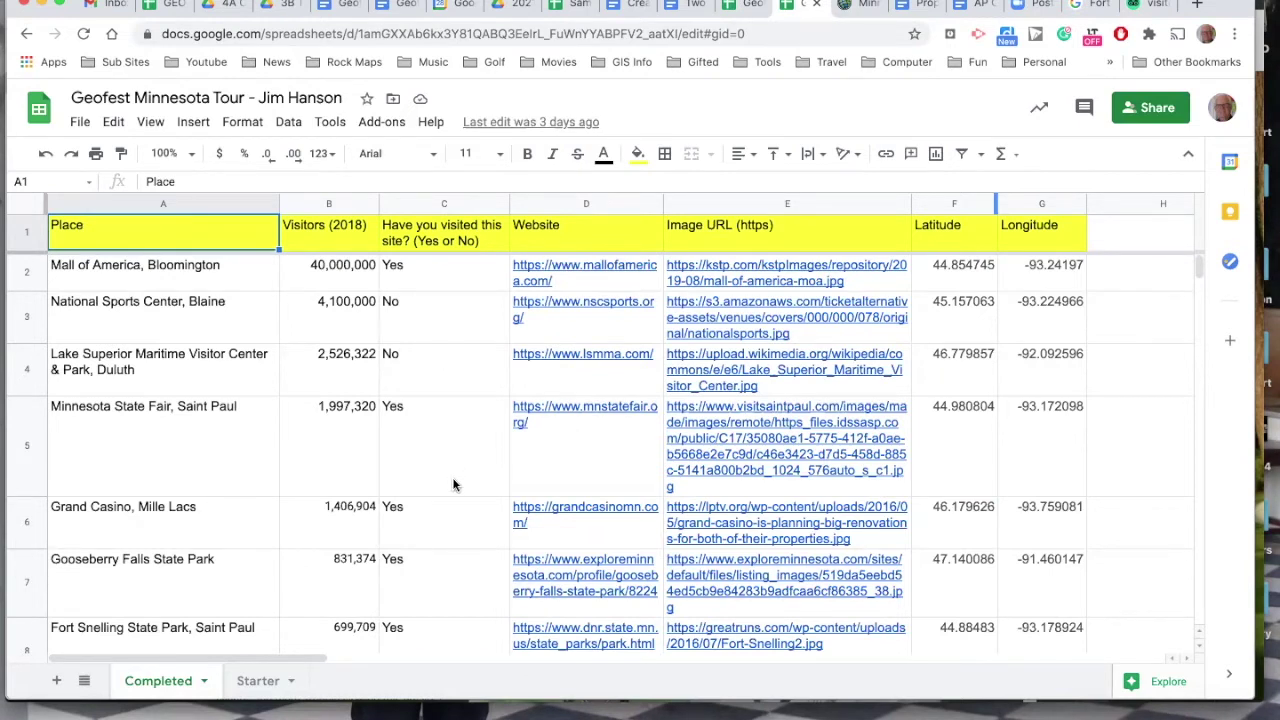
pyautogui.scroll(-3, 452, 485)
pyautogui.scroll(-2, 452, 477)
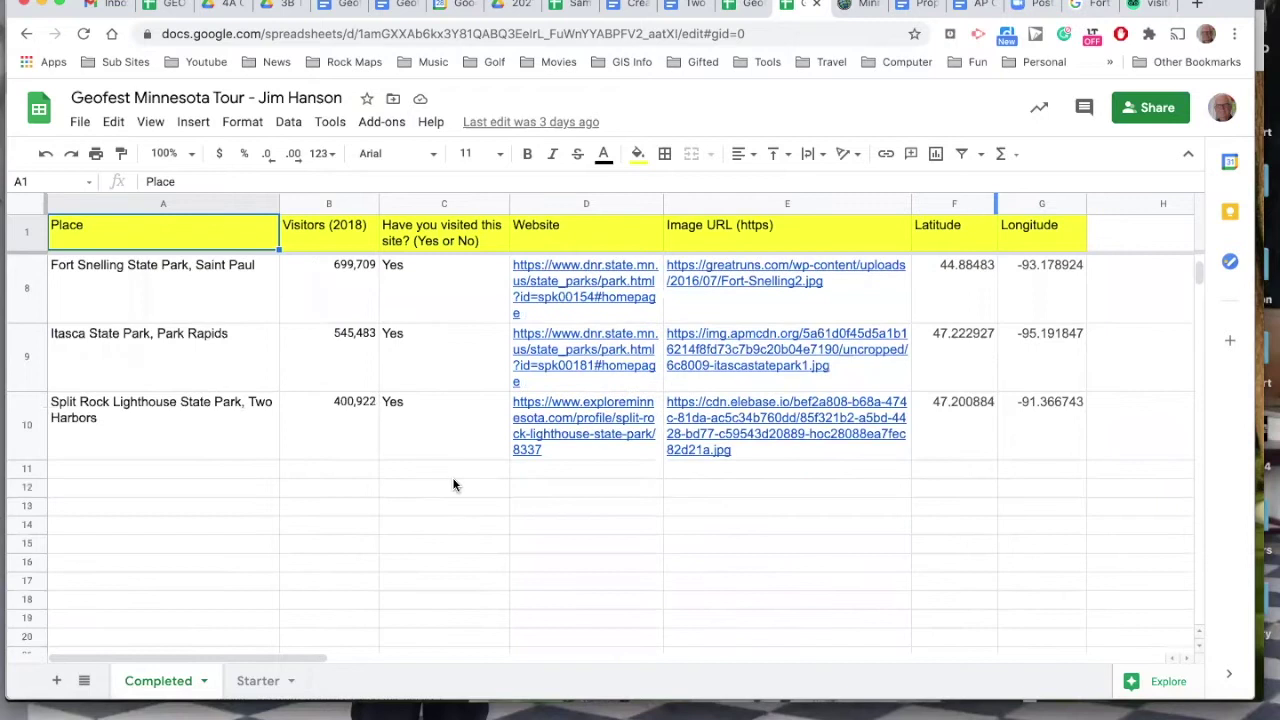
pyautogui.scroll(5, 452, 477)
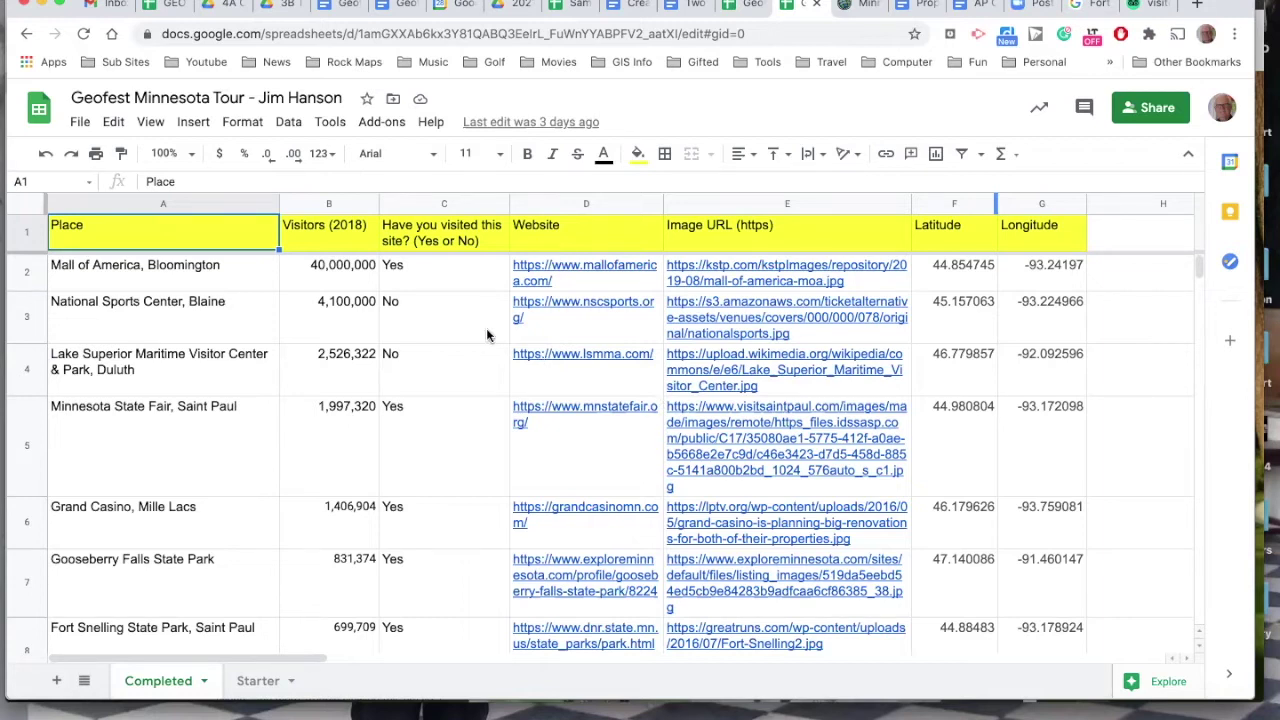
# Step: Download the current sheet as a .csv file and save it to the Desktop
pyautogui.click(78, 122)
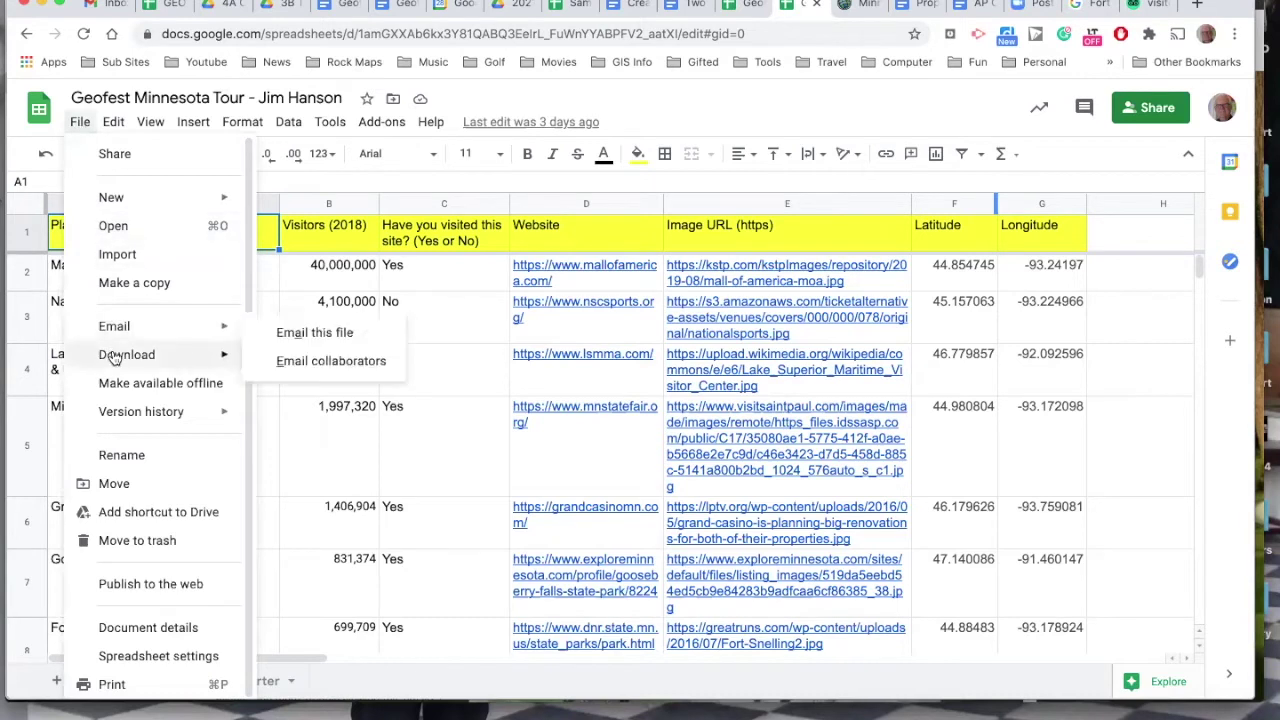
pyautogui.moveTo(115, 358)
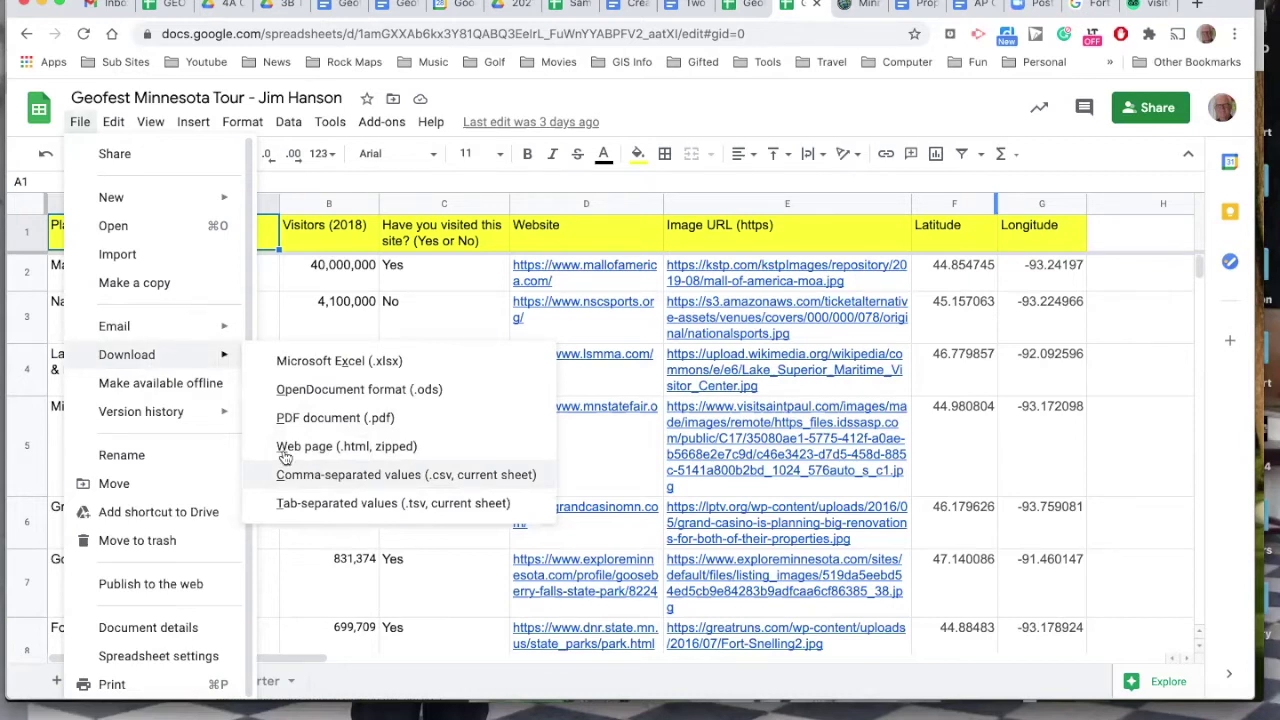
pyautogui.click(80, 122)
pyautogui.click(80, 122)
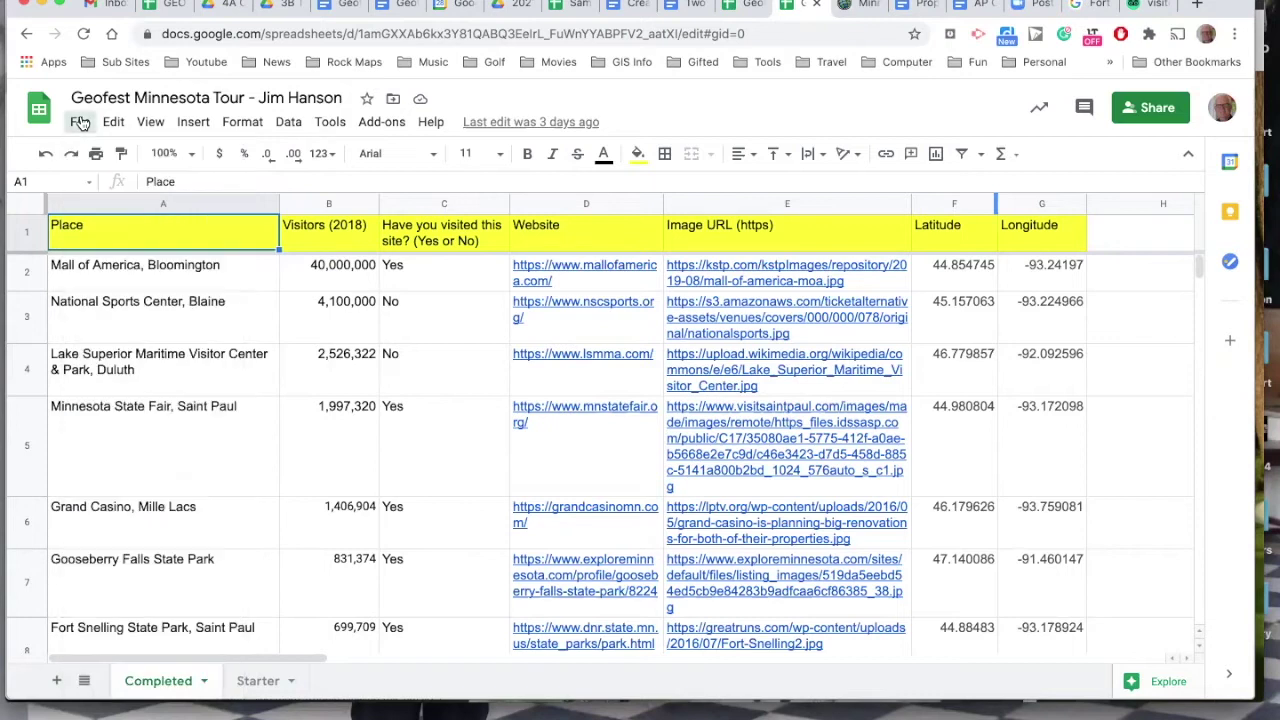
pyautogui.click(80, 122)
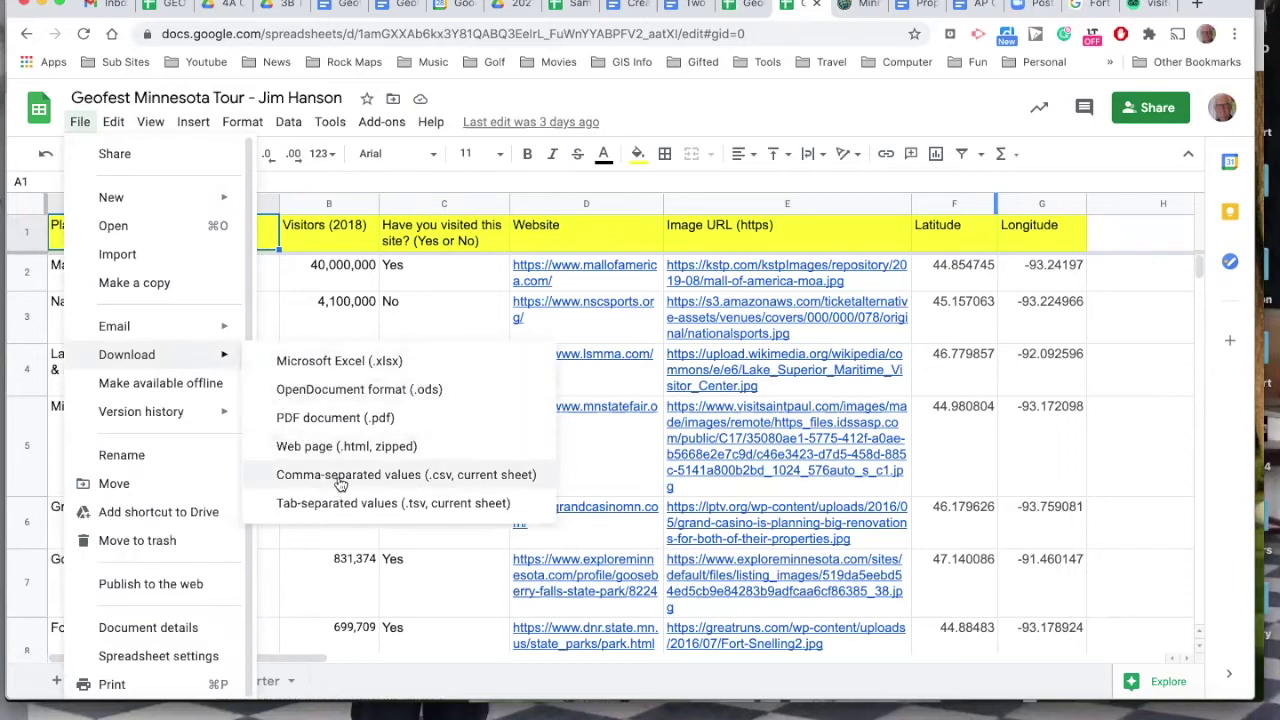
pyautogui.click(339, 476)
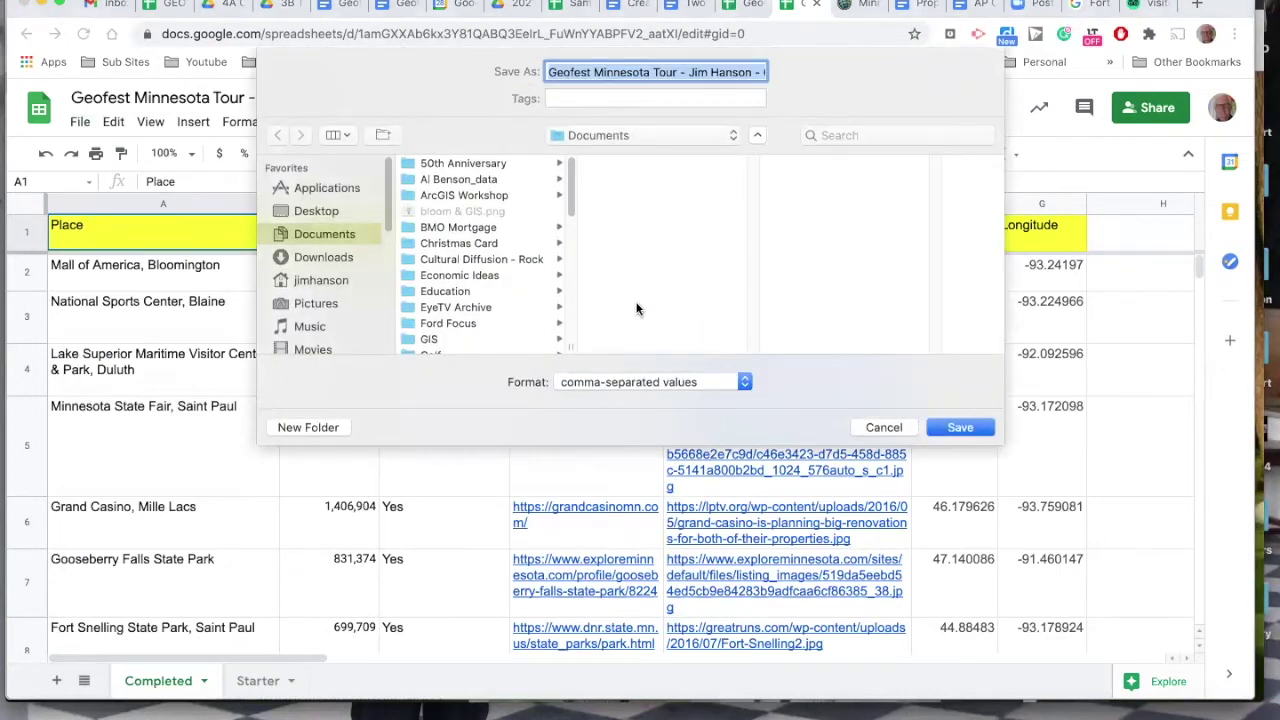
pyautogui.click(279, 217)
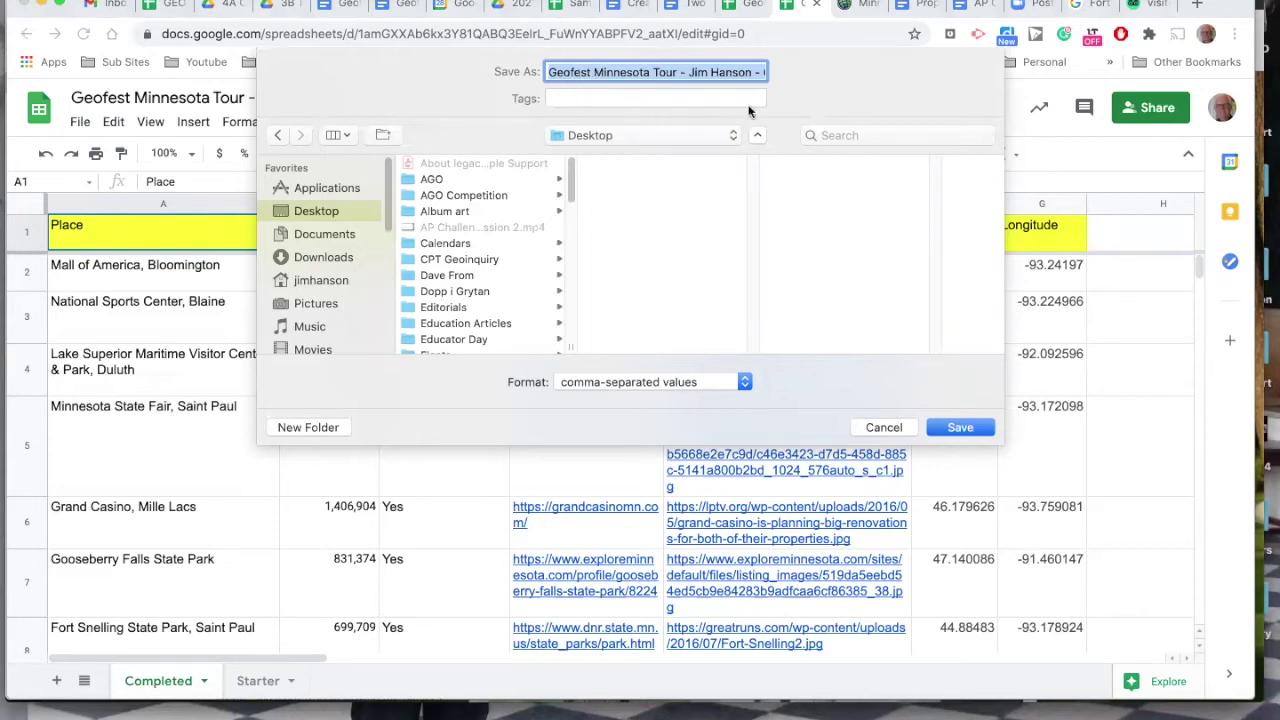
pyautogui.click(957, 427)
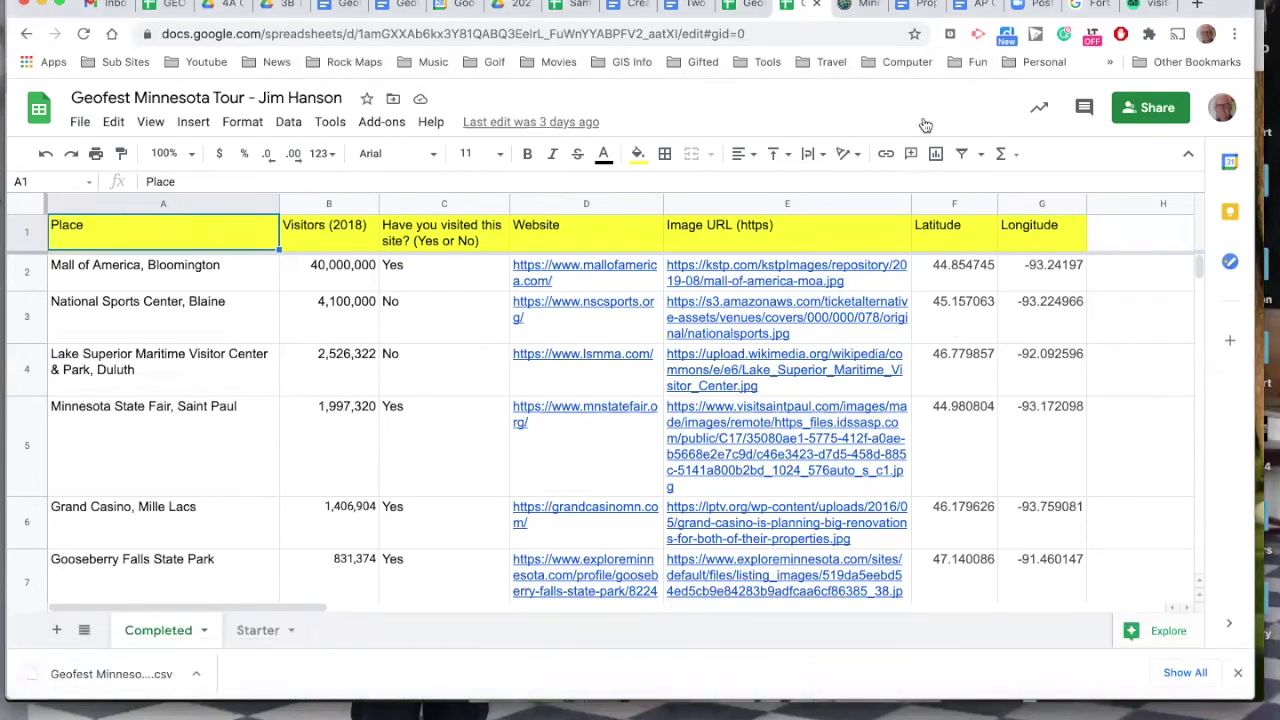
# Step: Show the Minnesota Tourist Locations - Completed map at its default Minnesota extent, measurement panel closed
pyautogui.click(860, 6)
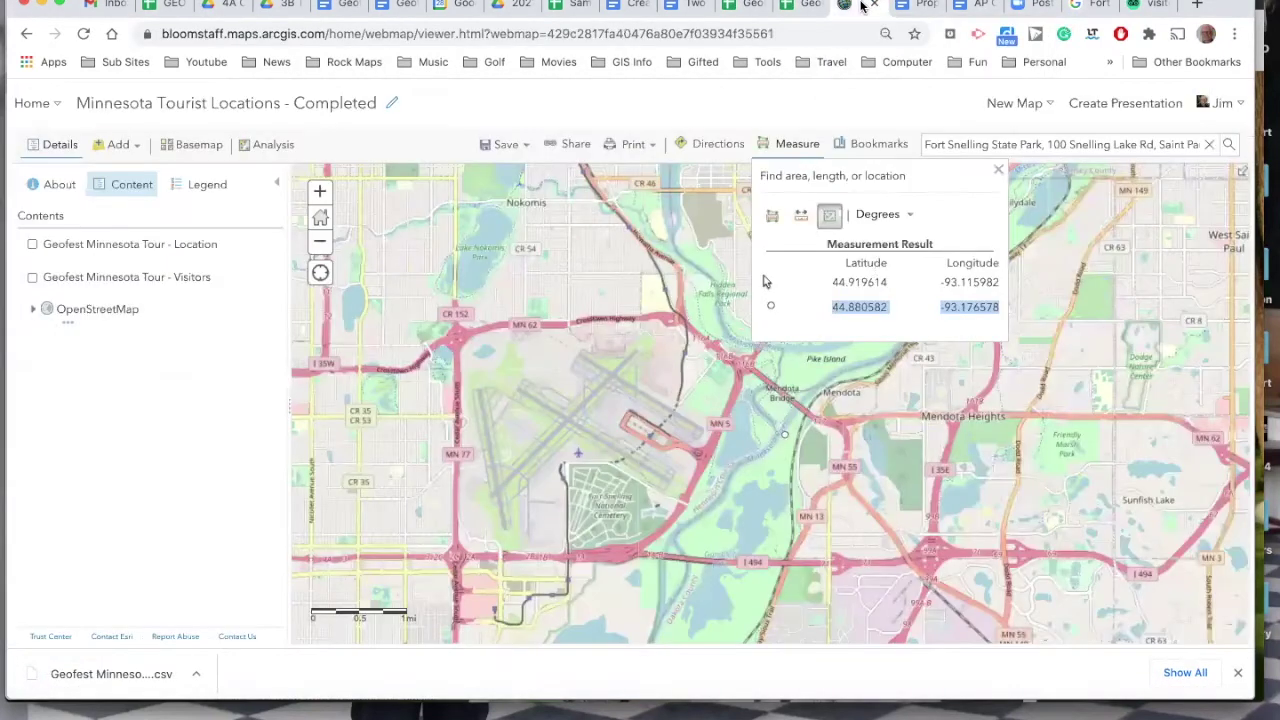
pyautogui.moveTo(160, 231)
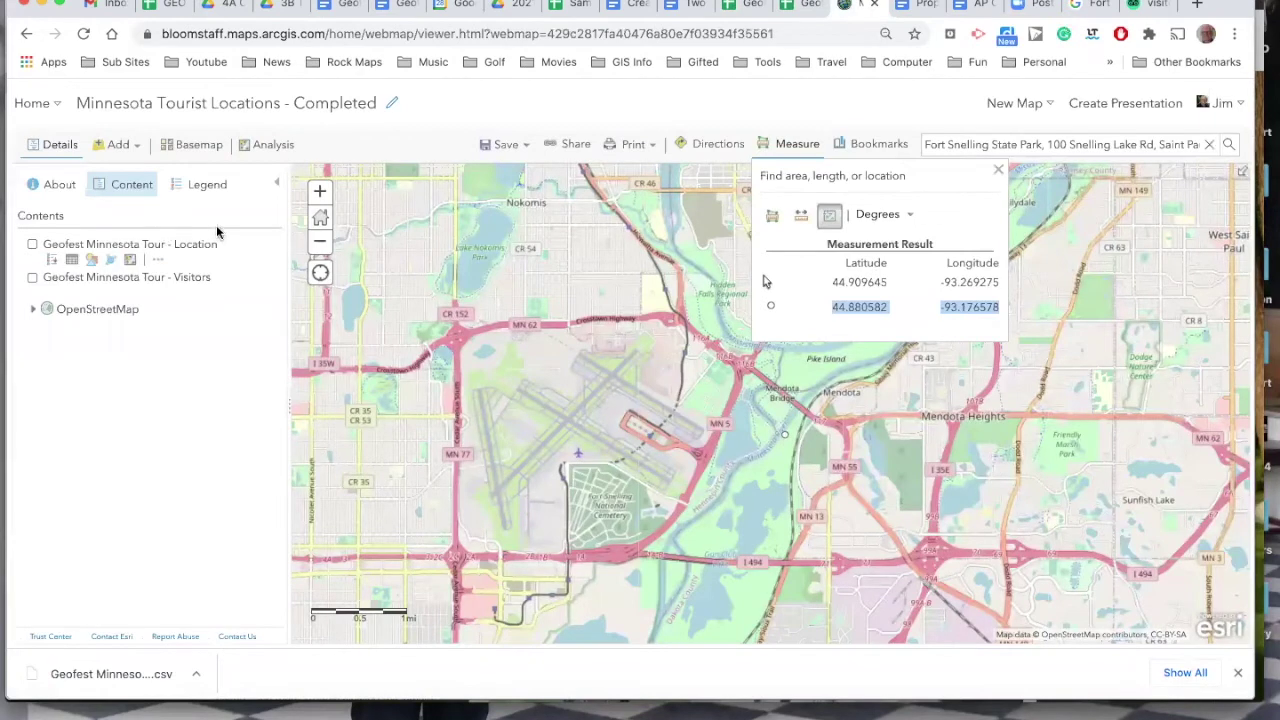
pyautogui.click(321, 221)
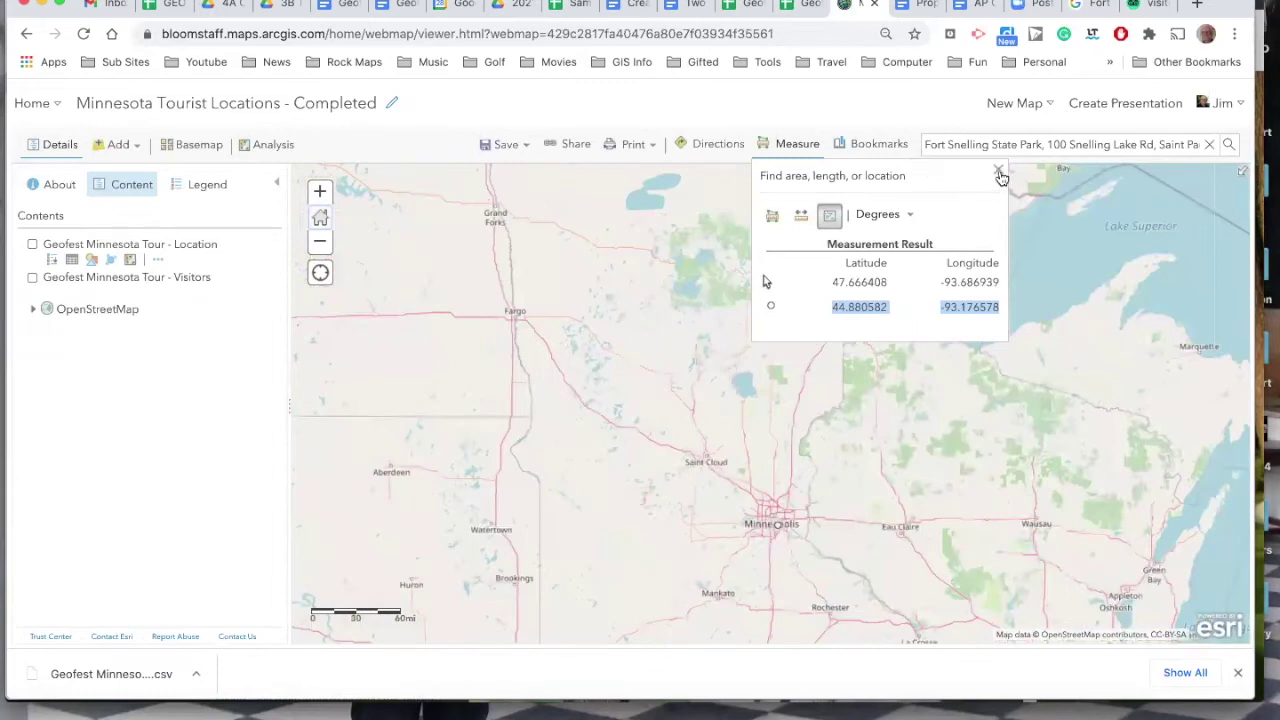
pyautogui.click(1000, 175)
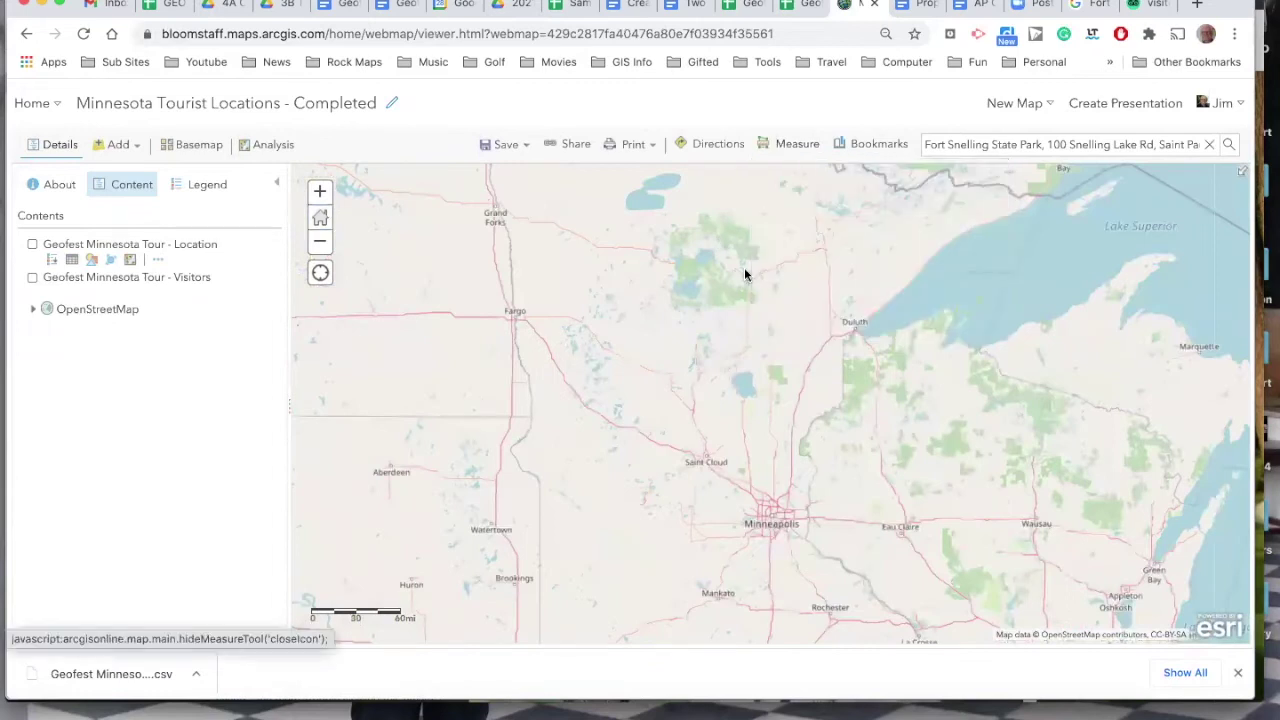
# Step: Choose the Geofest Minnesota Tour CSV from the Desktop in Add Layer from File
pyautogui.click(138, 149)
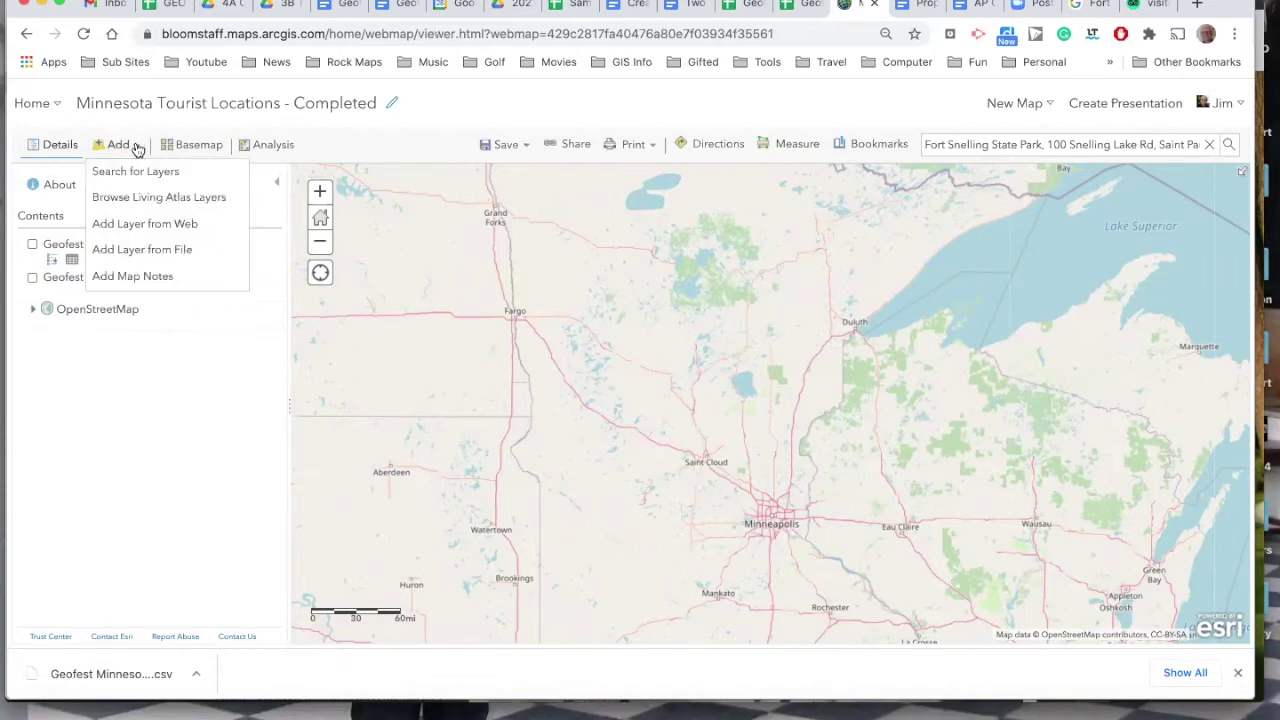
pyautogui.click(131, 249)
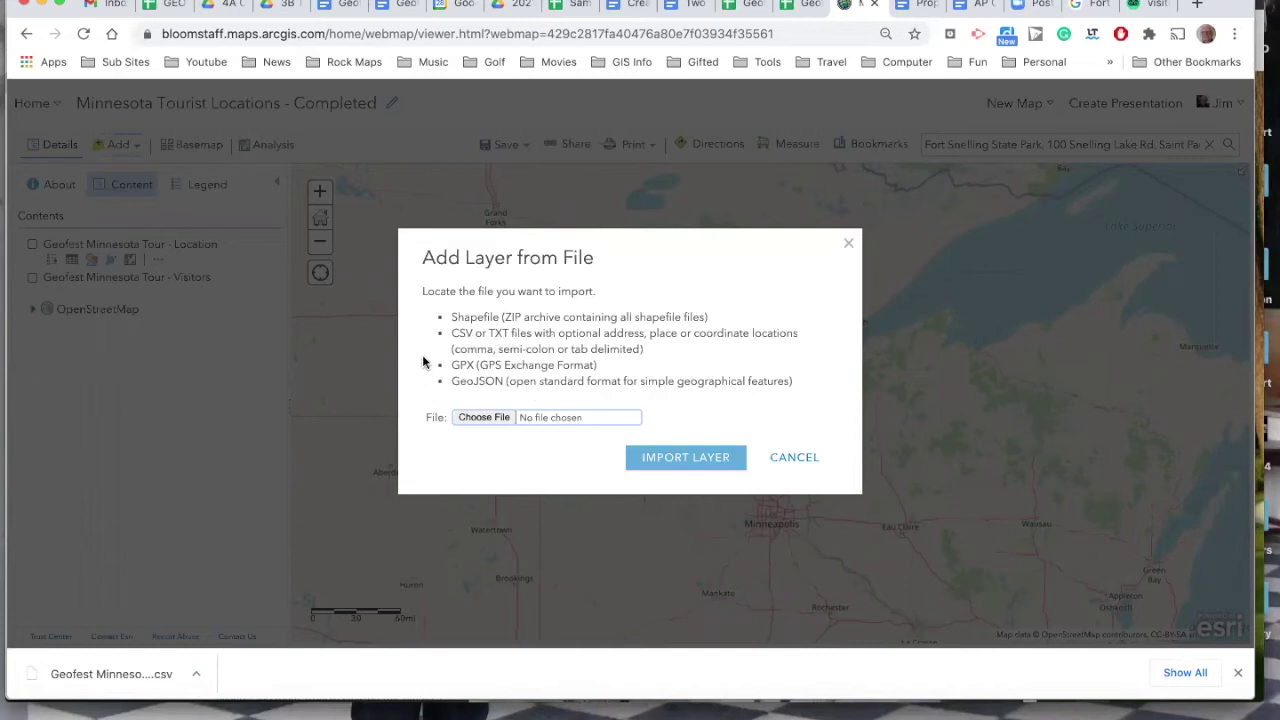
pyautogui.click(490, 417)
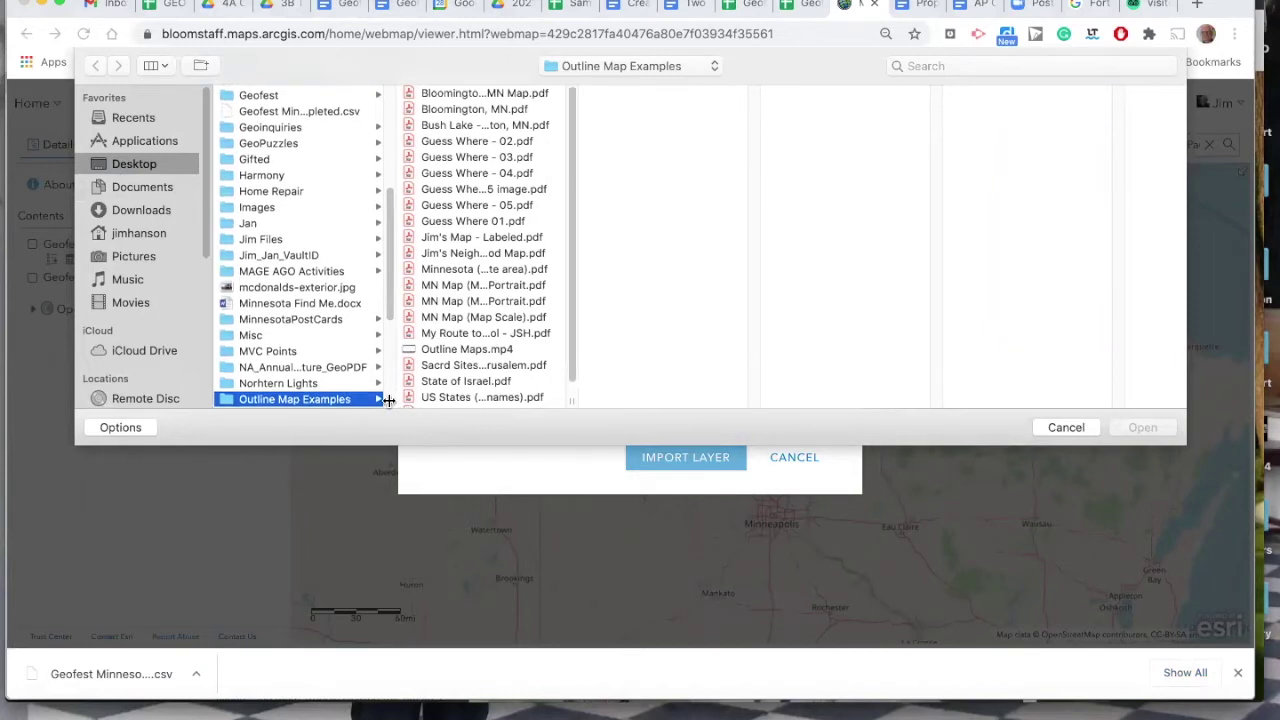
pyautogui.moveTo(386, 400); pyautogui.dragTo(549, 399)
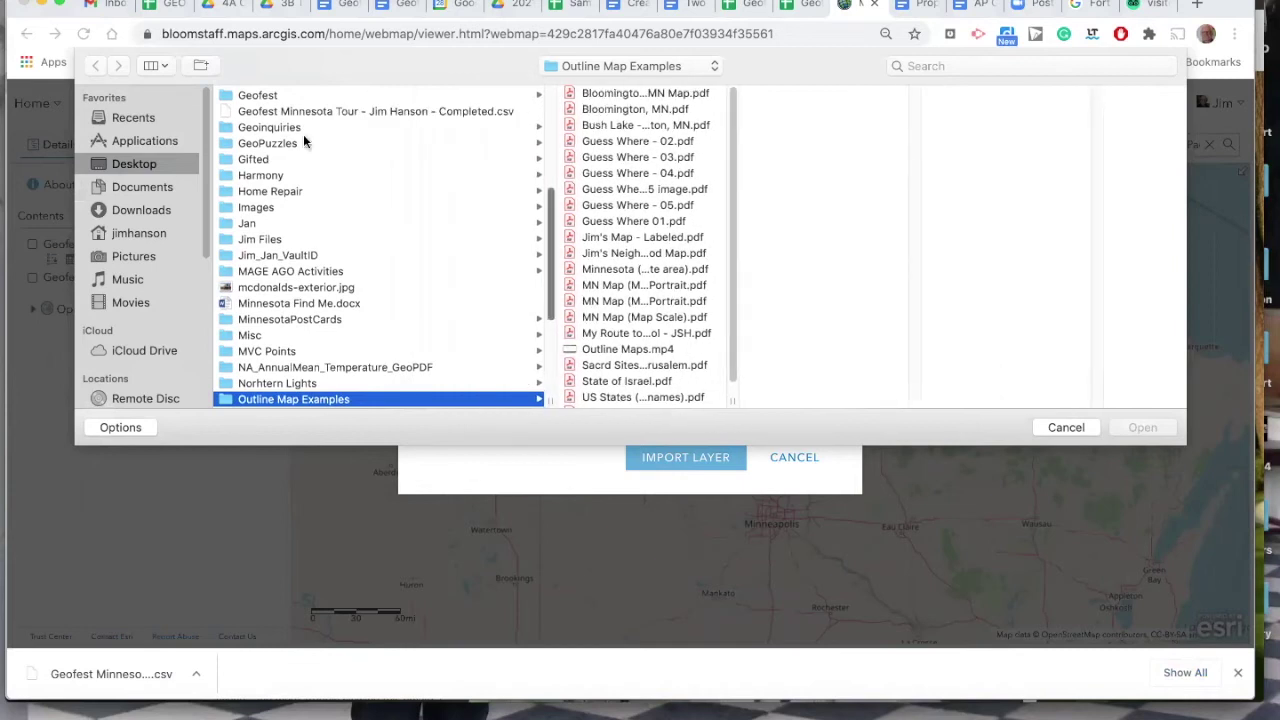
pyautogui.click(223, 108)
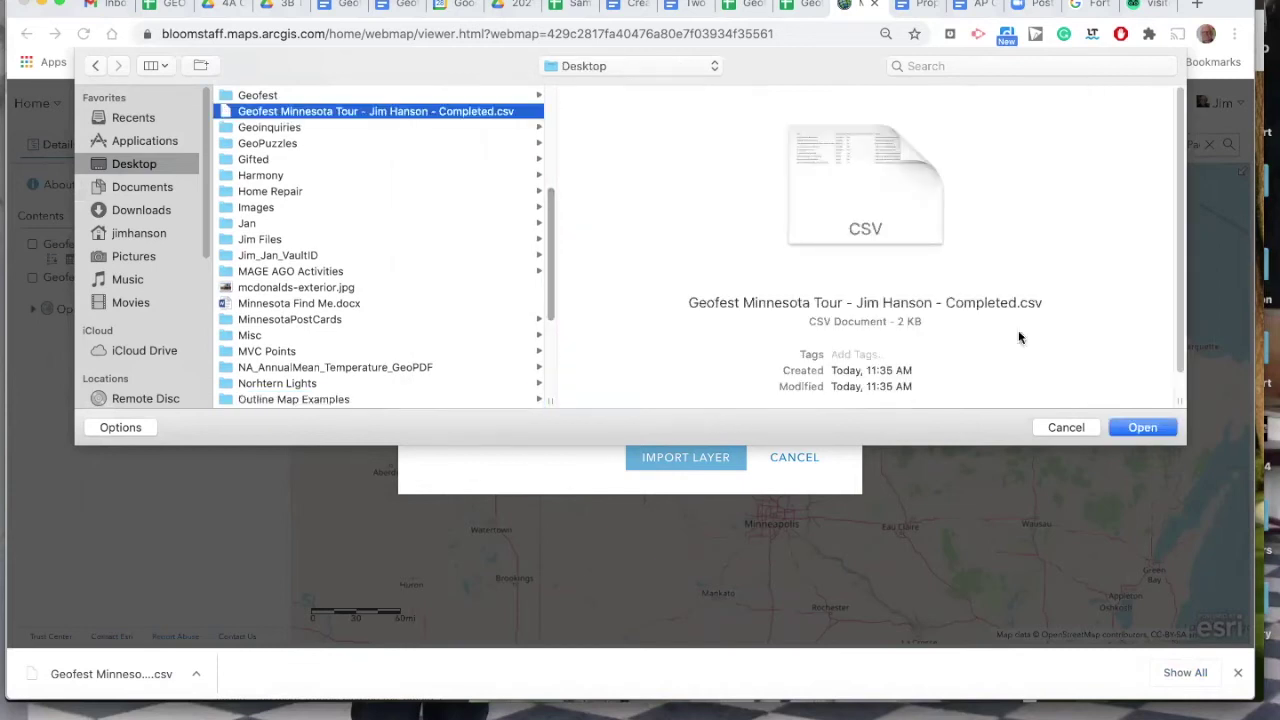
pyautogui.click(1138, 426)
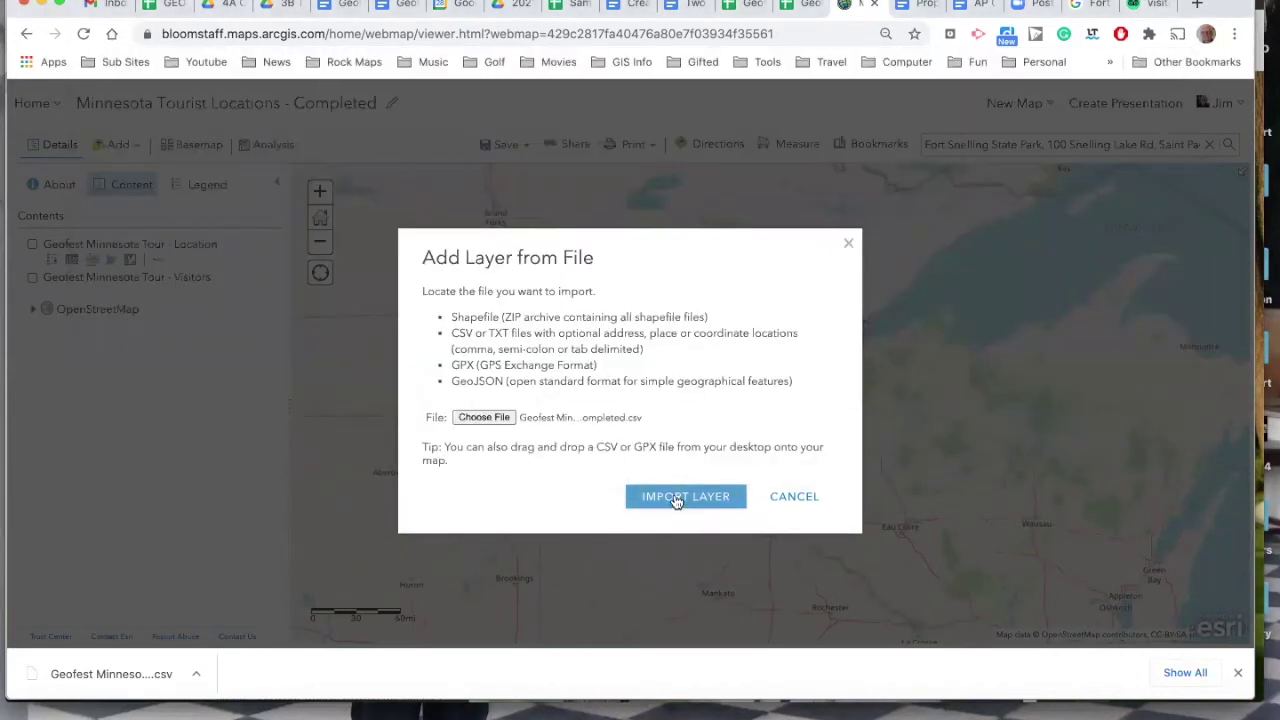
# Step: Import the Geofest CSV as a layer and style it as Show location only
pyautogui.click(676, 498)
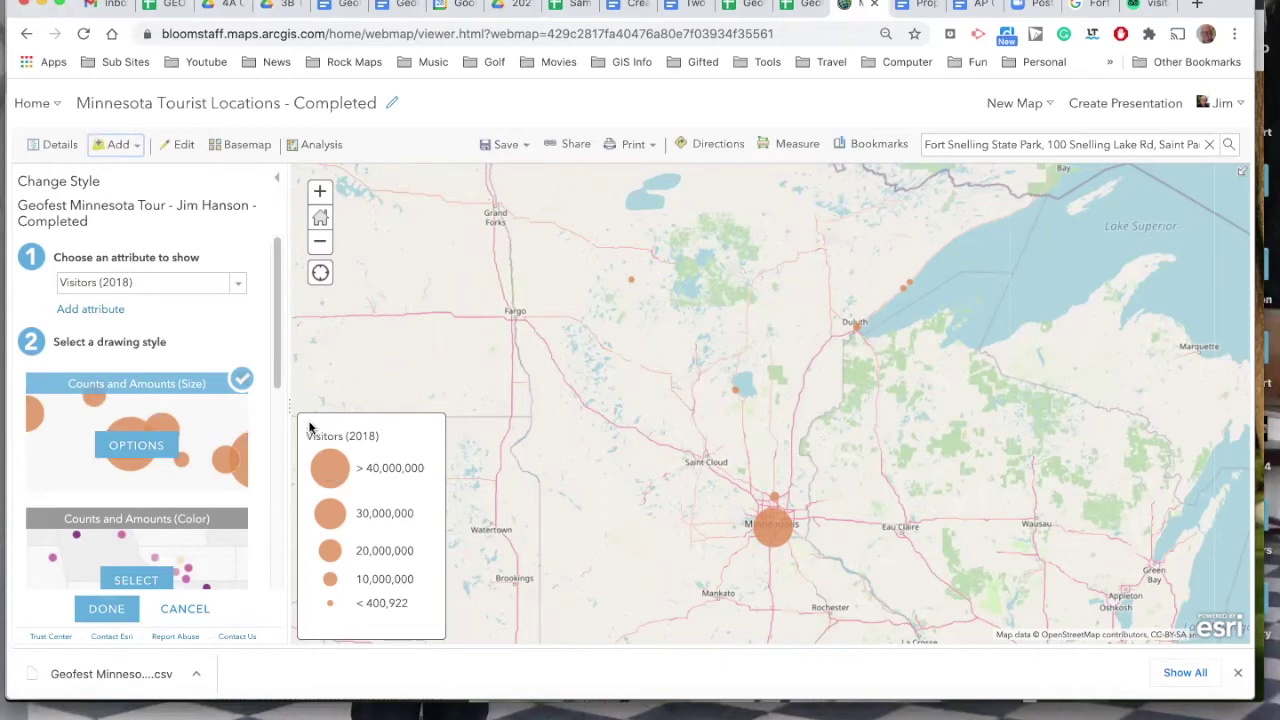
pyautogui.click(239, 286)
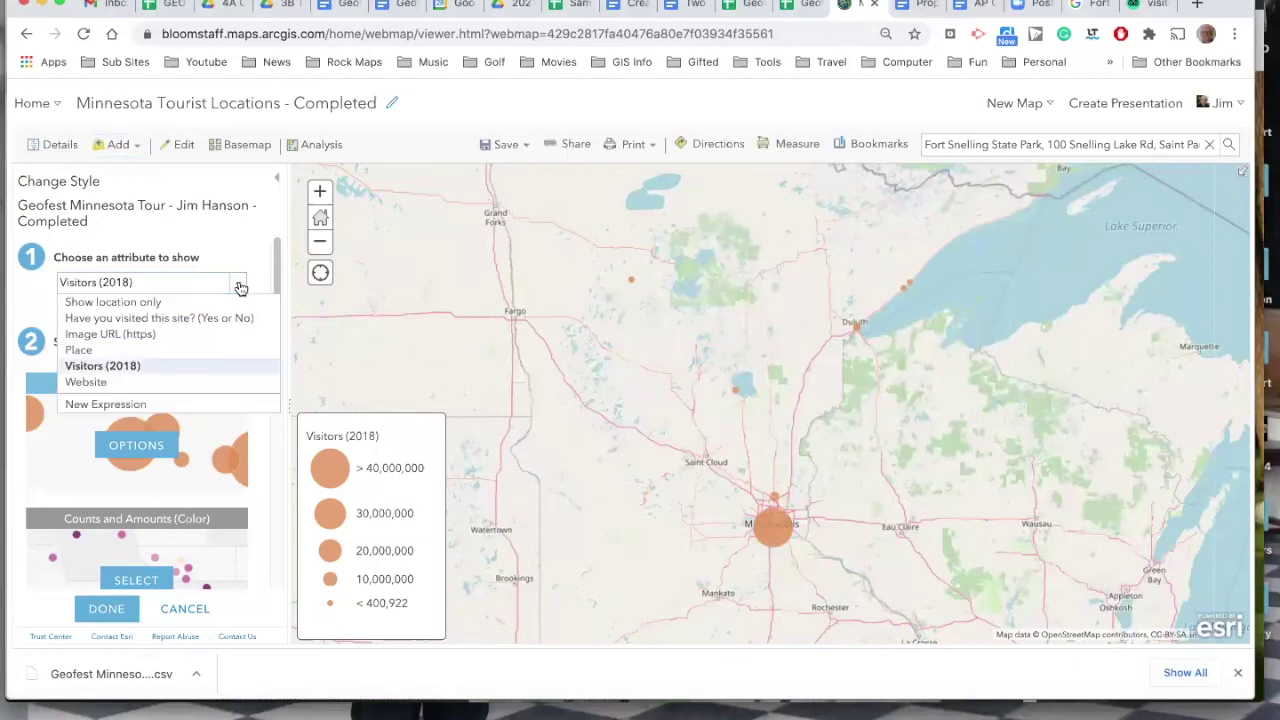
pyautogui.click(142, 302)
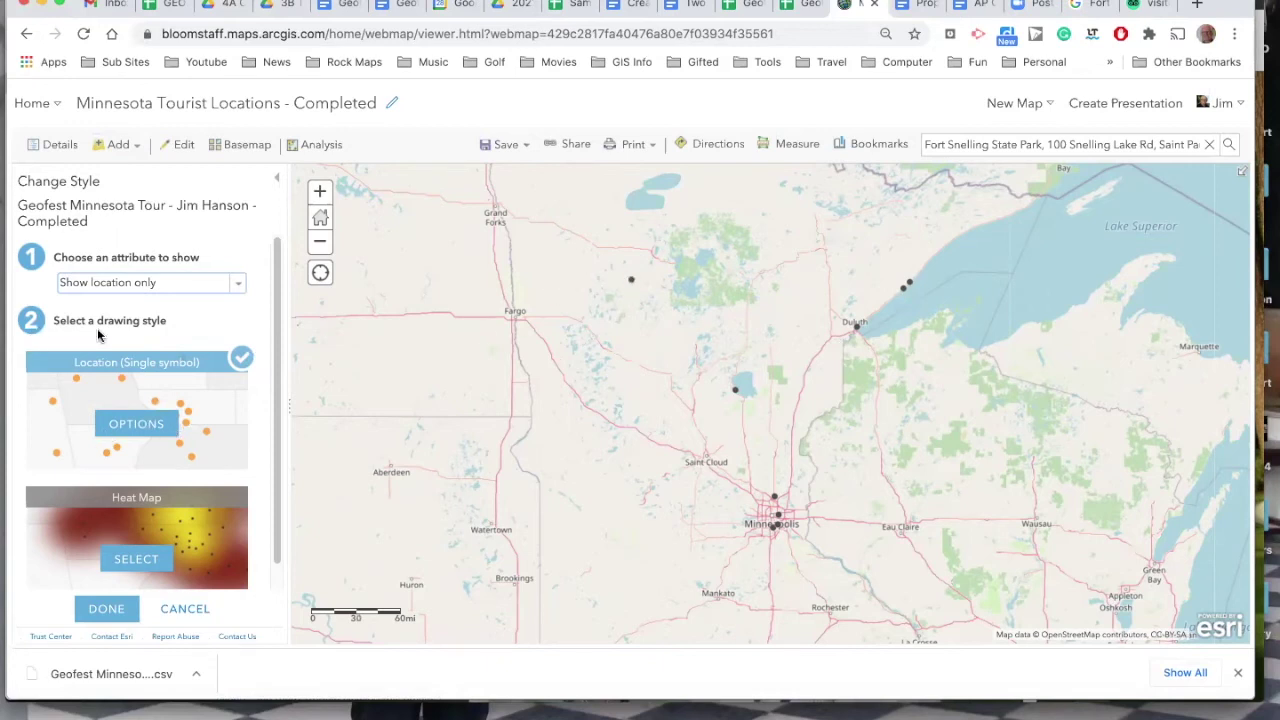
# Step: Set the Location single symbol to a red star with Symbol Size 25 px
pyautogui.click(137, 425)
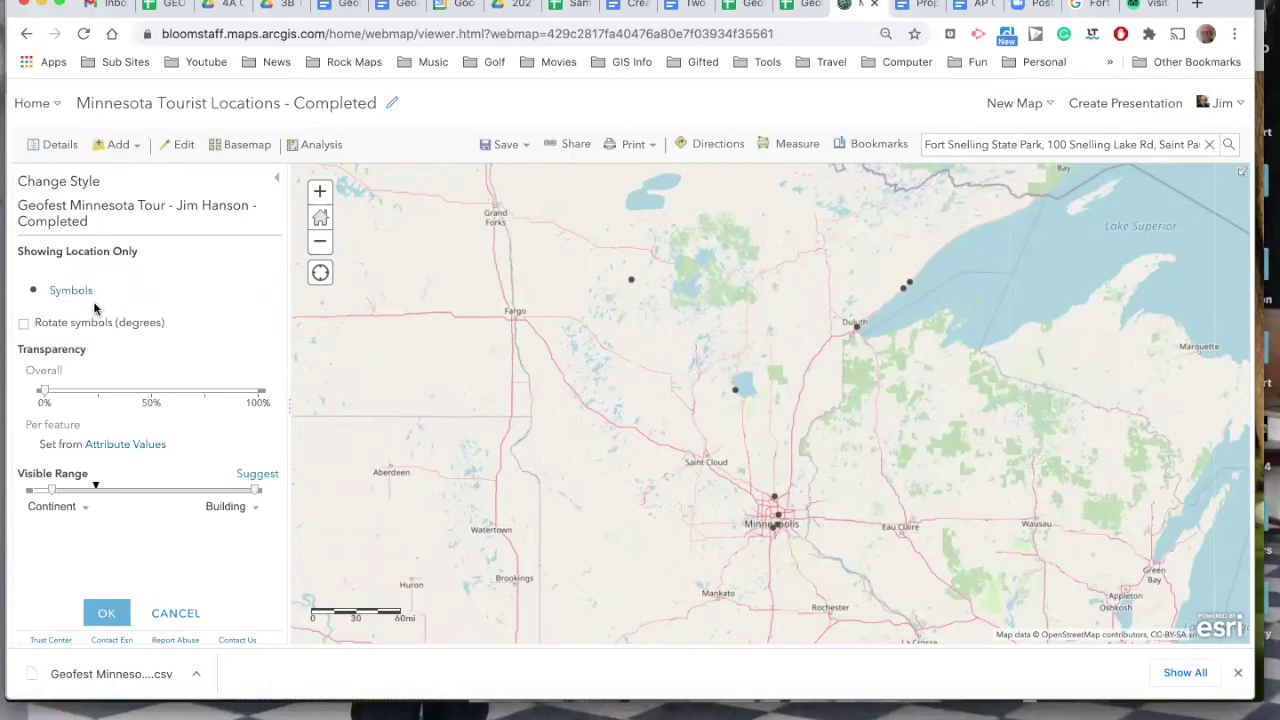
pyautogui.click(127, 310)
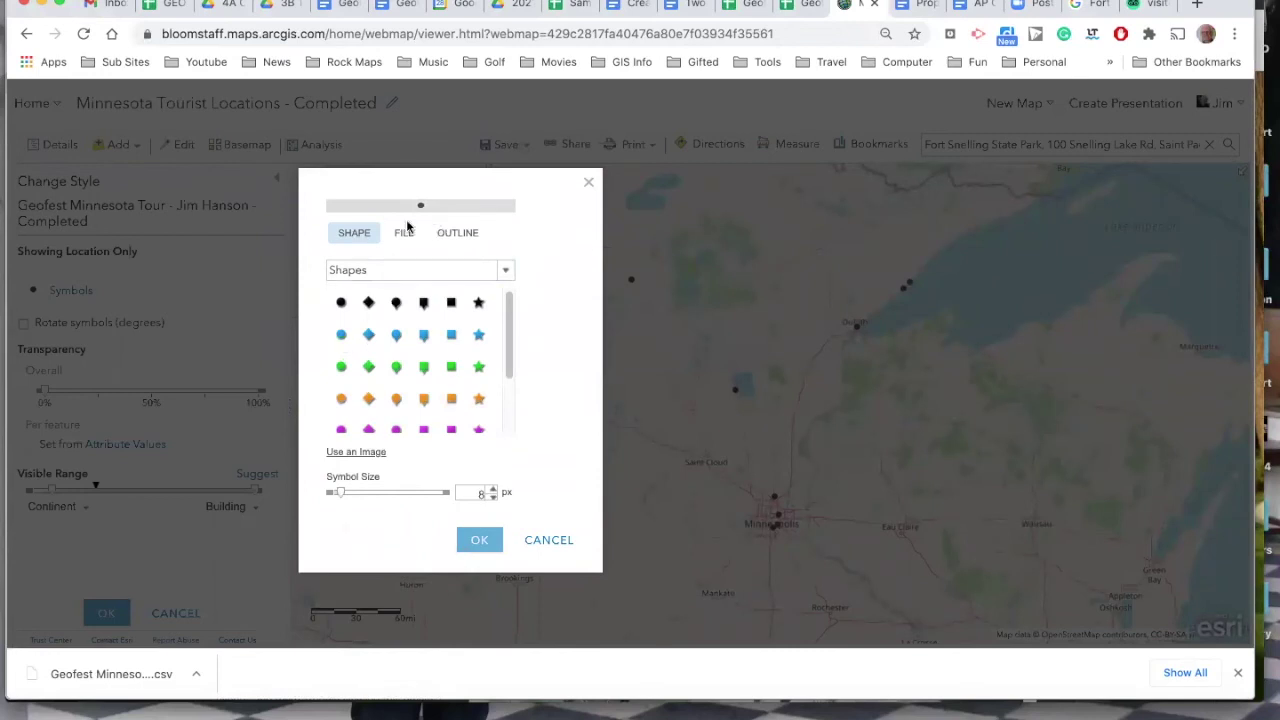
pyautogui.scroll(-1, 407, 382)
pyautogui.scroll(-3, 407, 382)
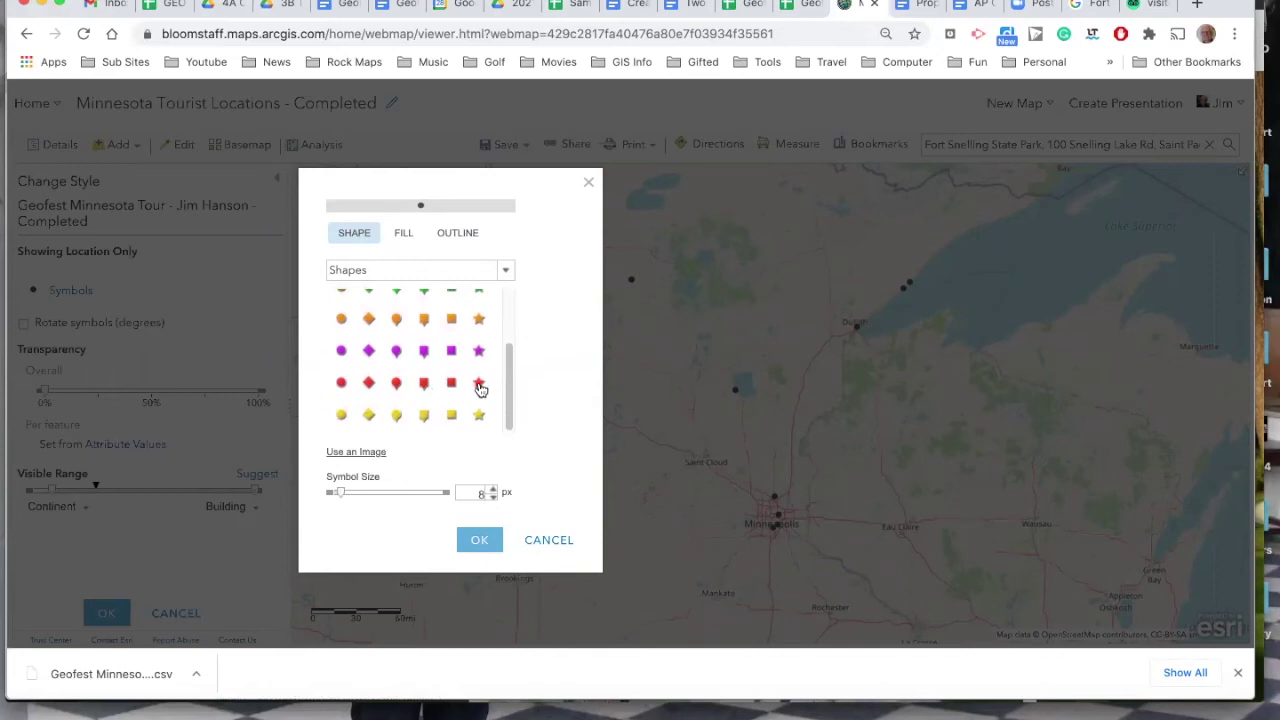
pyautogui.click(479, 385)
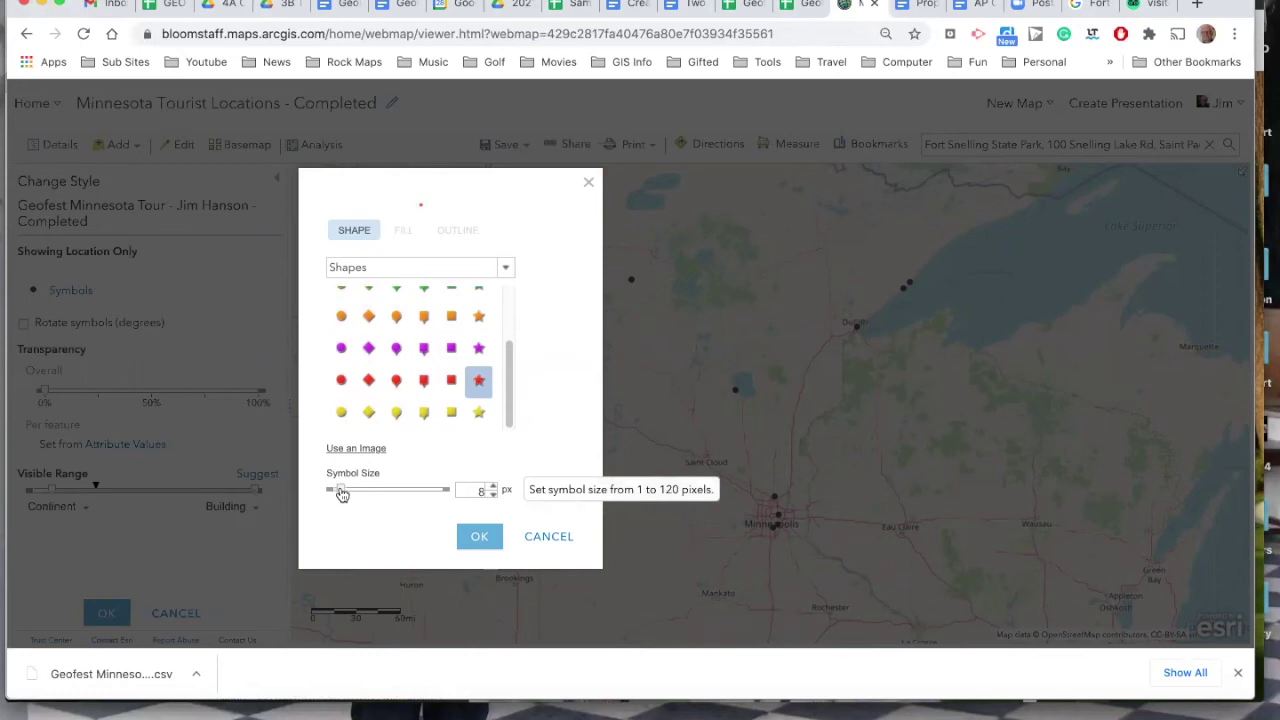
pyautogui.moveTo(341, 494); pyautogui.dragTo(354, 487)
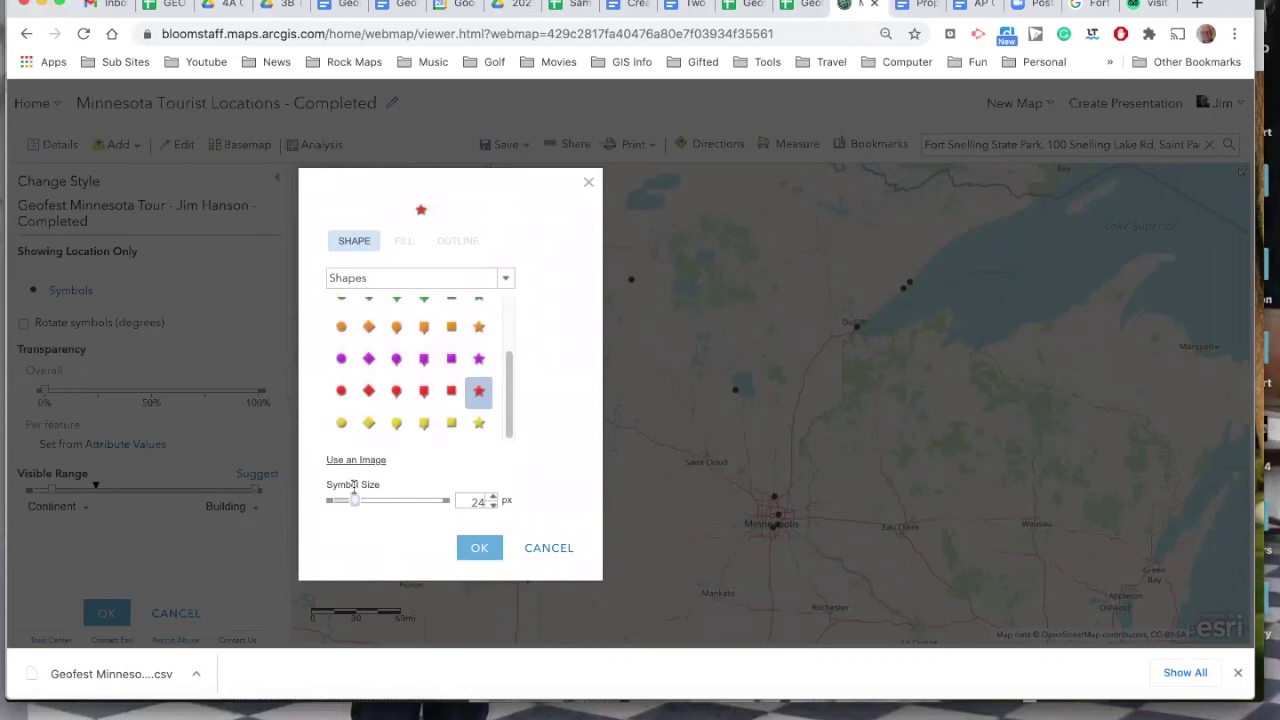
pyautogui.click(492, 497)
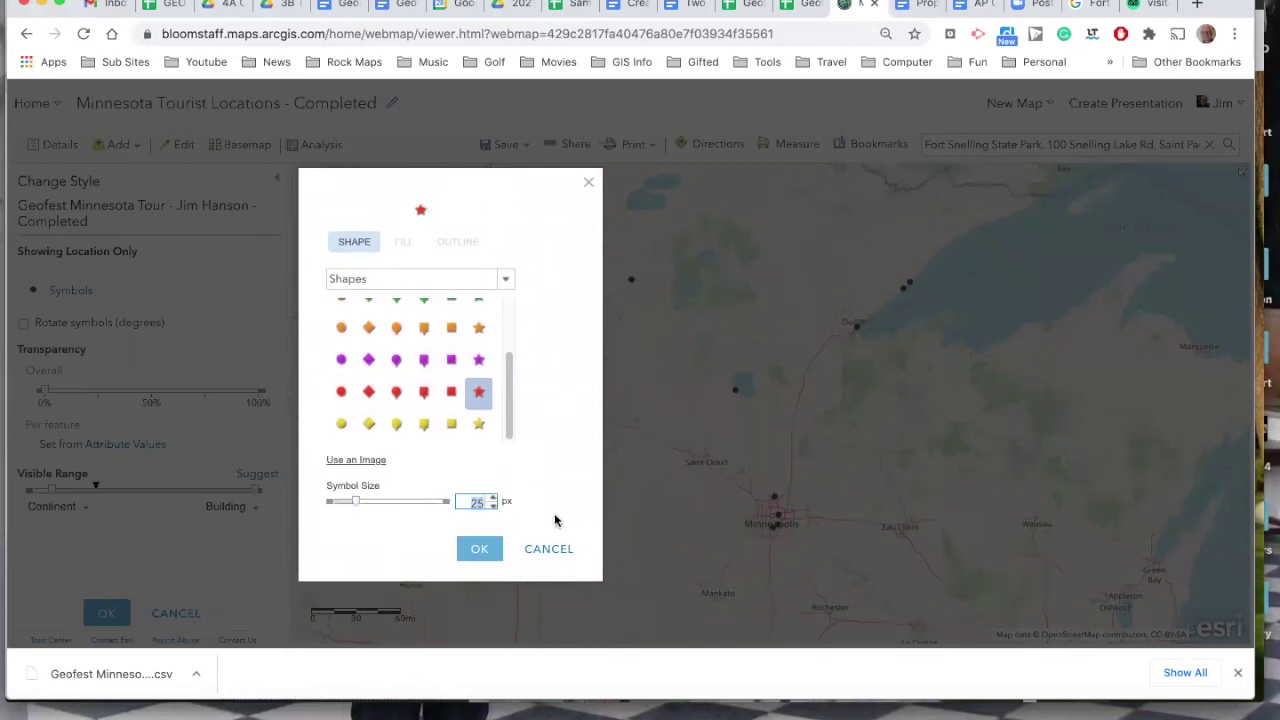
pyautogui.click(480, 550)
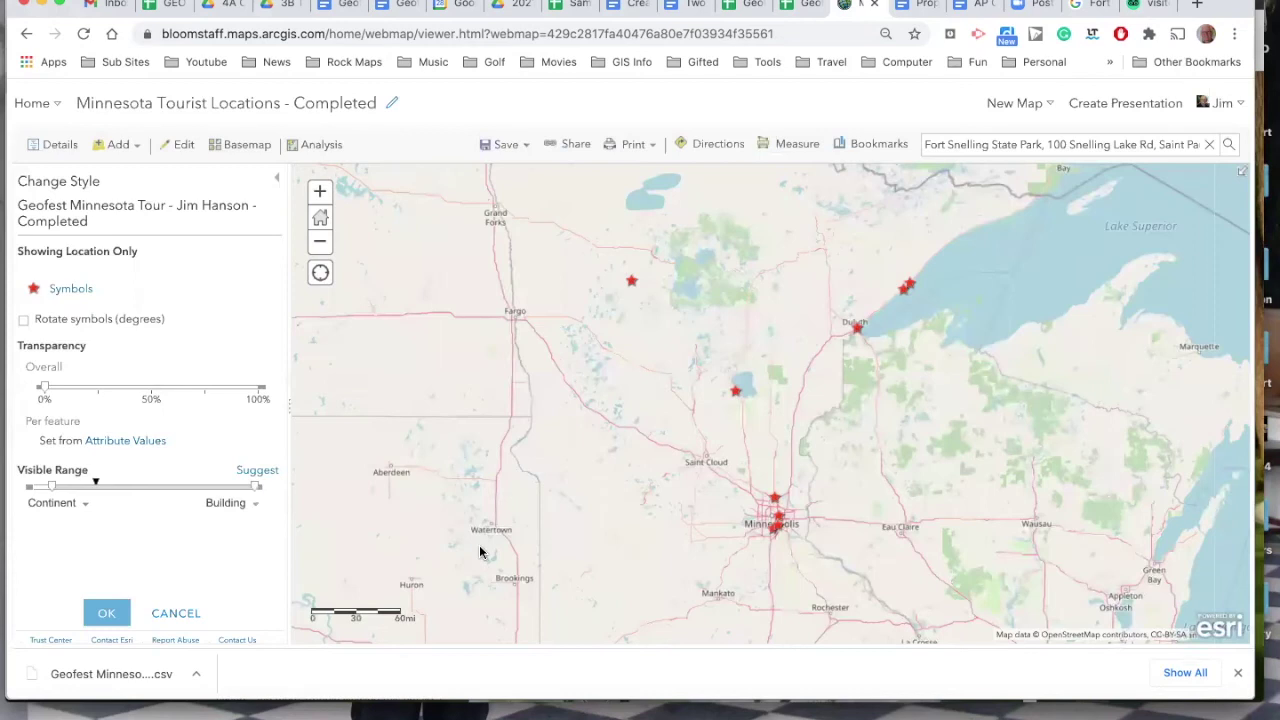
# Step: Finish the style and open Grand Casino, Mille Lacs' pop-up showing 1,406,904 visitors in 2018
pyautogui.click(110, 613)
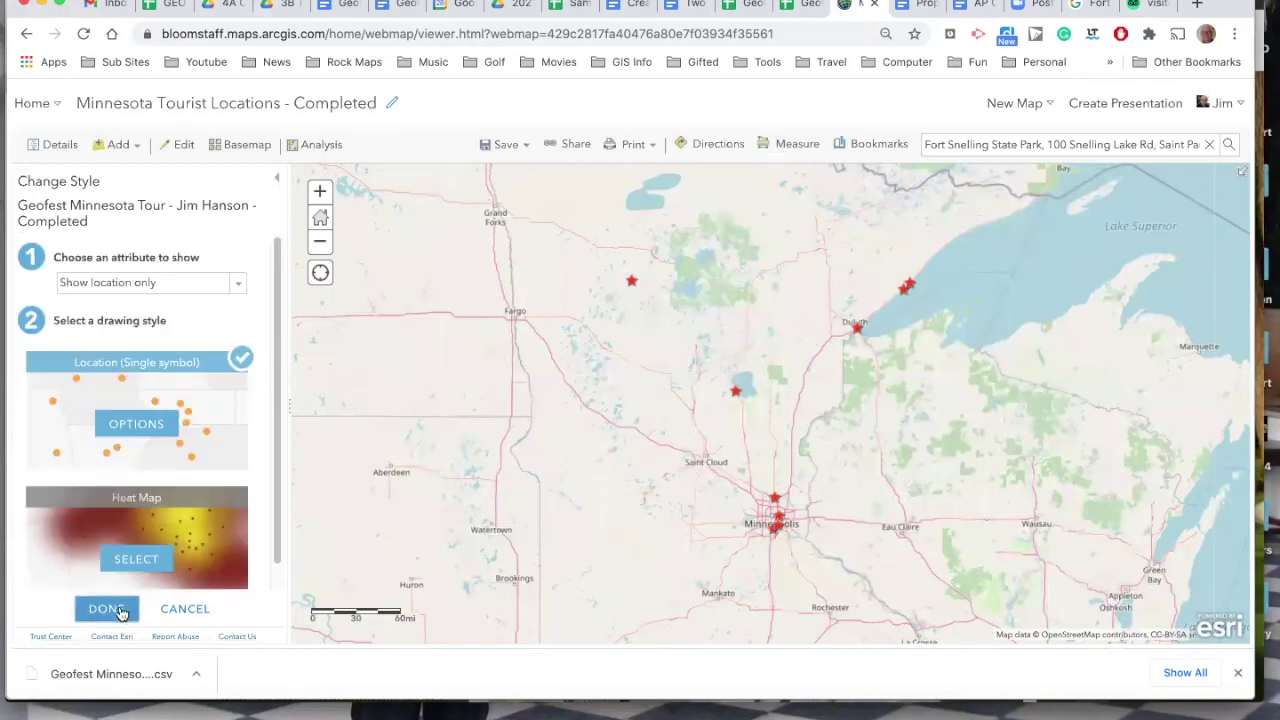
pyautogui.click(117, 614)
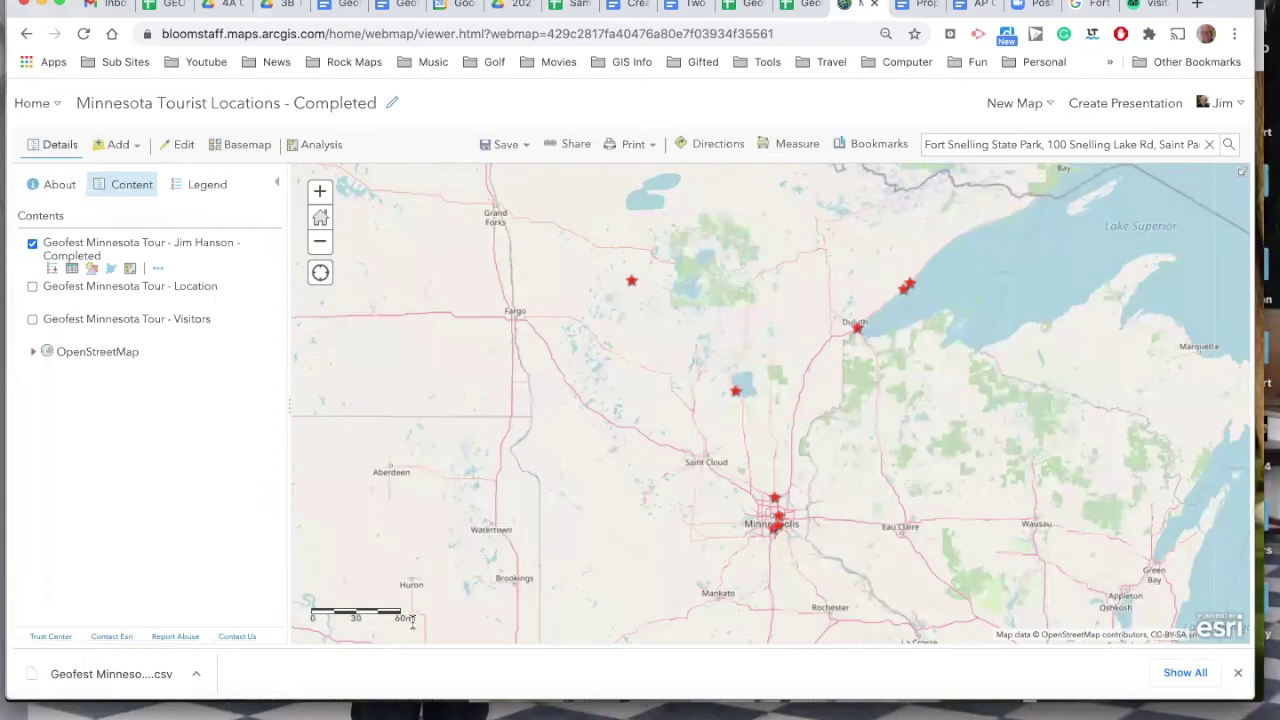
pyautogui.click(734, 391)
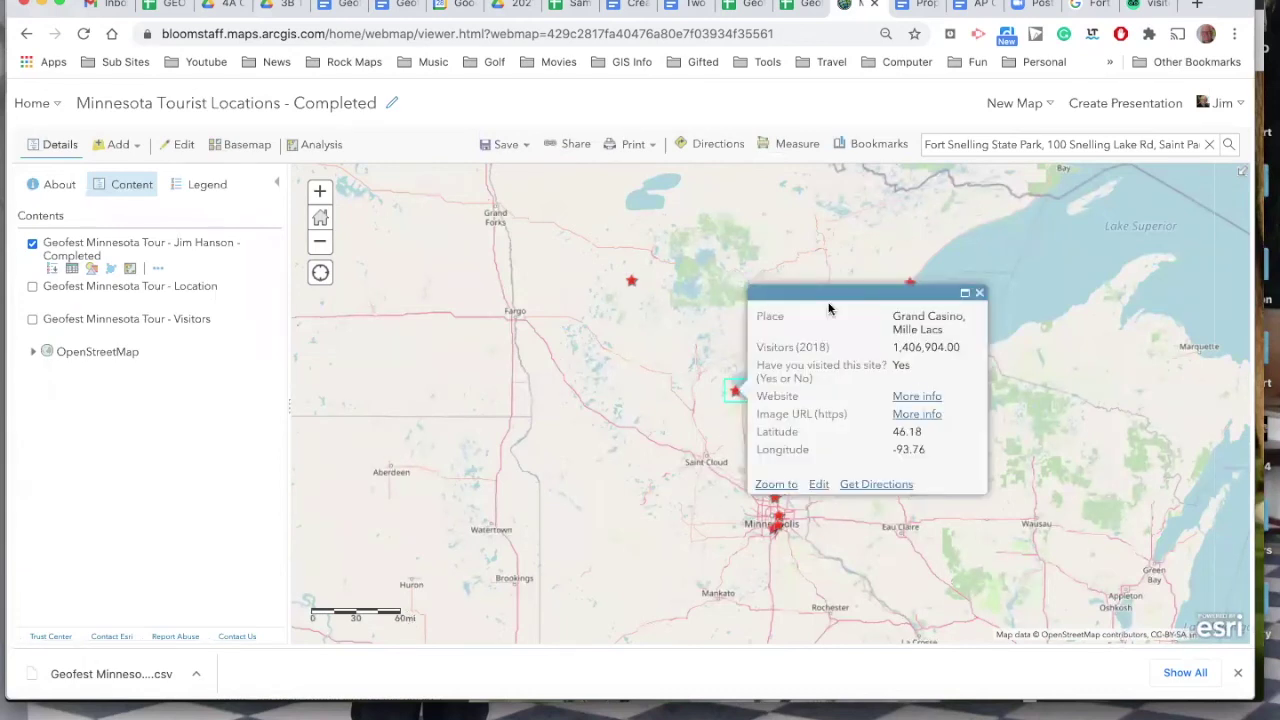